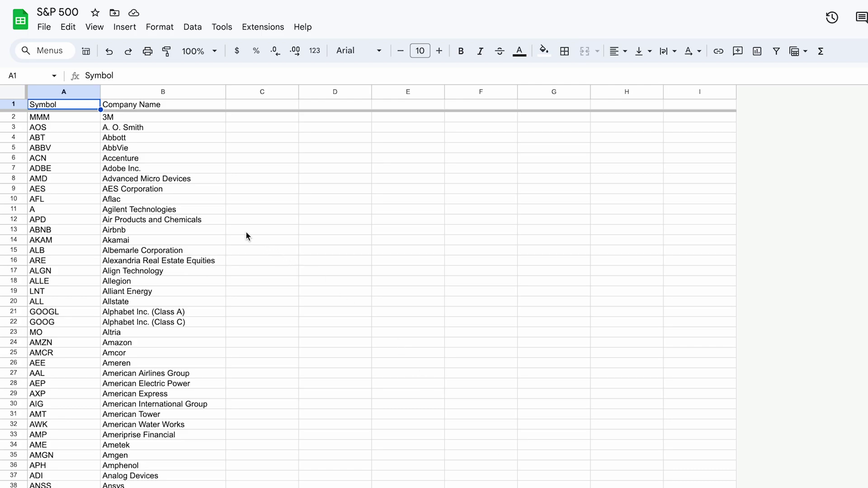
Type the headers Bid, Ask and Last into C1:E1.
{"action": "key", "text": "Right"}
{"action": "key", "text": "Right"}
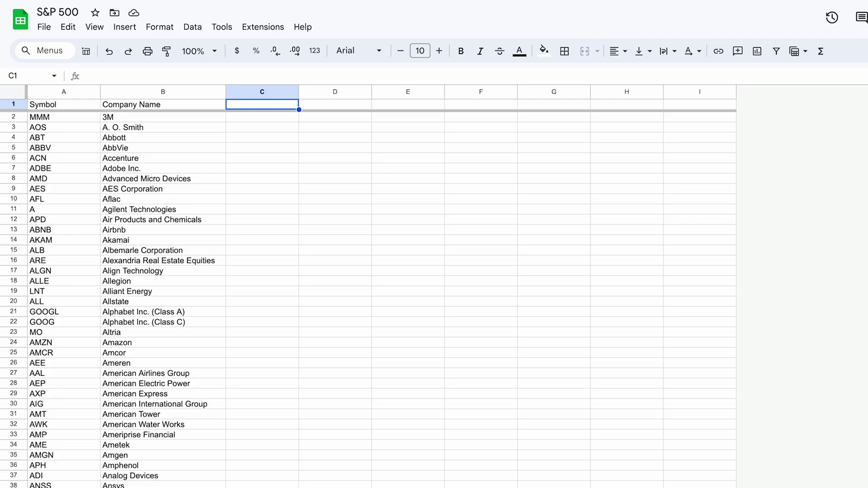
{"action": "type", "text": "Bid"}
{"action": "key", "text": "Tab"}
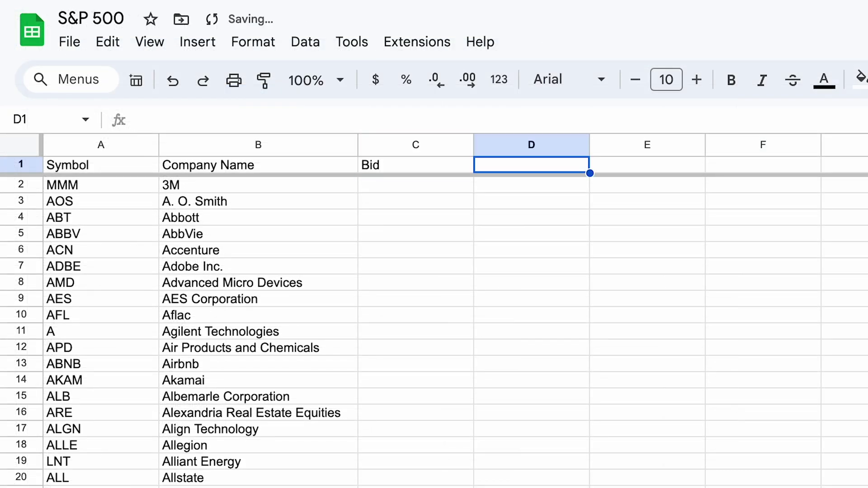
{"action": "type", "text": "As"}
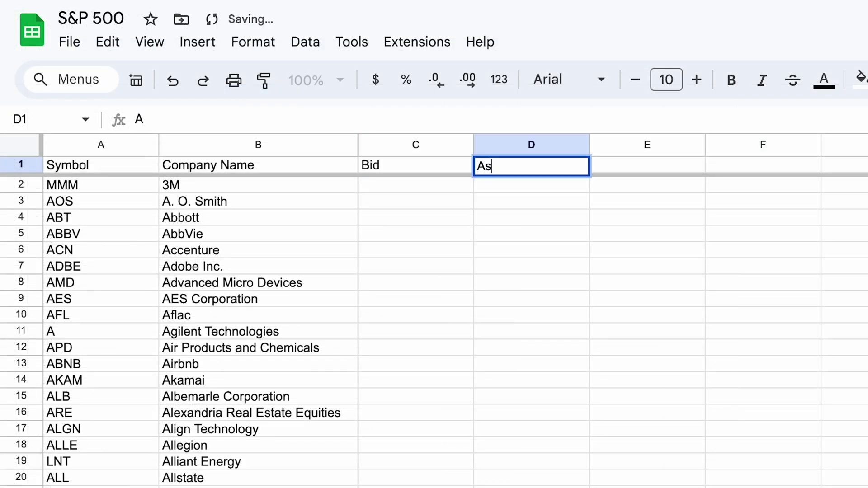
{"action": "key", "text": "Tab"}
{"action": "type", "text": "L"}
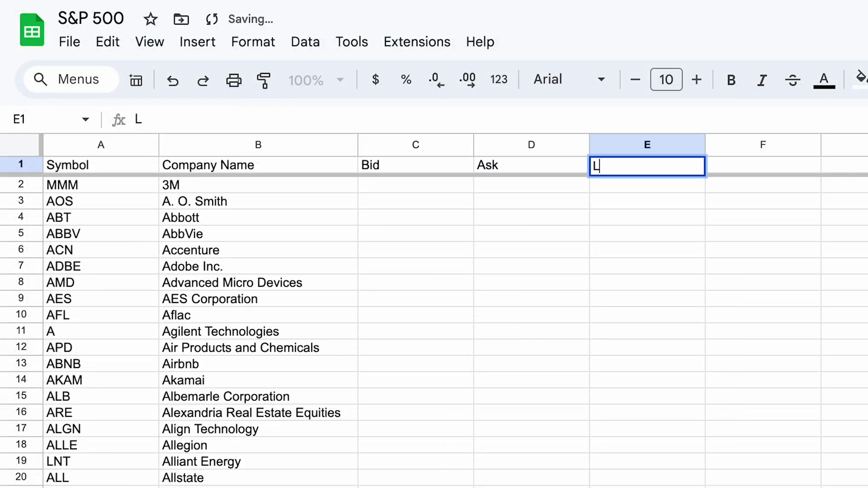
{"action": "type", "text": "ast"}
{"action": "key", "text": "Return"}
Enter =stockdata(A2,"bid,ask,last") in C2 to fetch 3M's bid, ask and last prices.
{"action": "key", "text": "Left"}
{"action": "key", "text": "Left"}
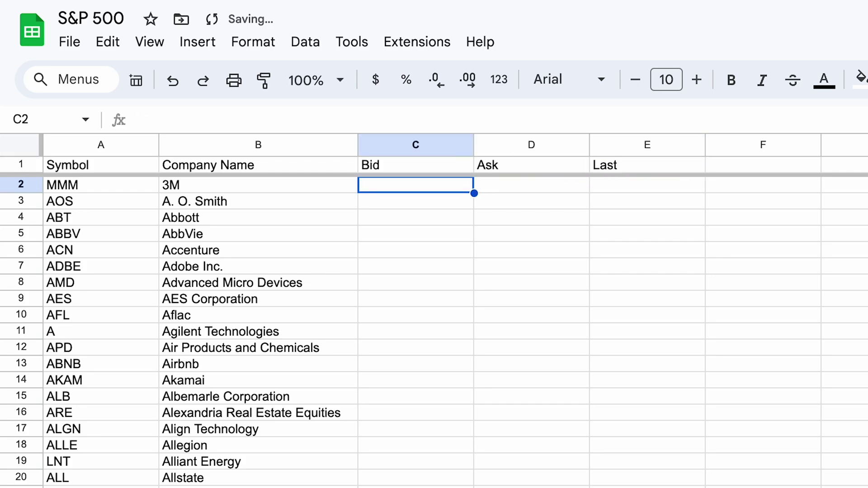
{"action": "type", "text": "=stockdata("}
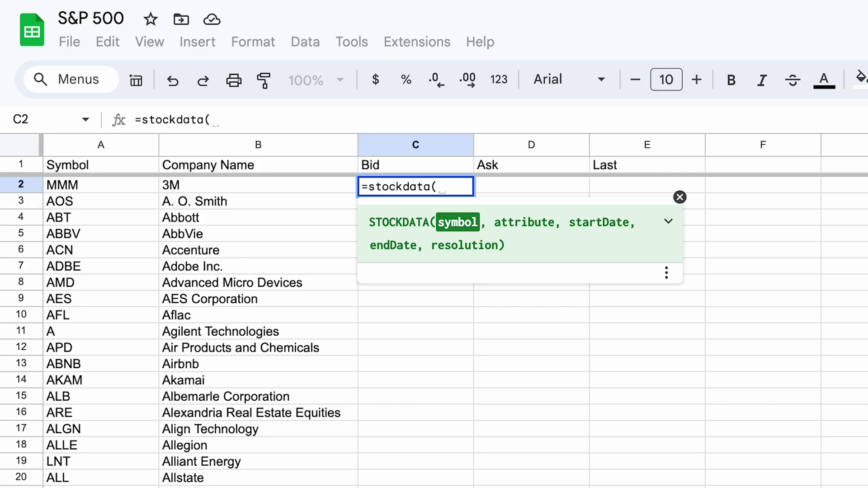
{"action": "key", "text": "Left"}
{"action": "key", "text": "Left"}
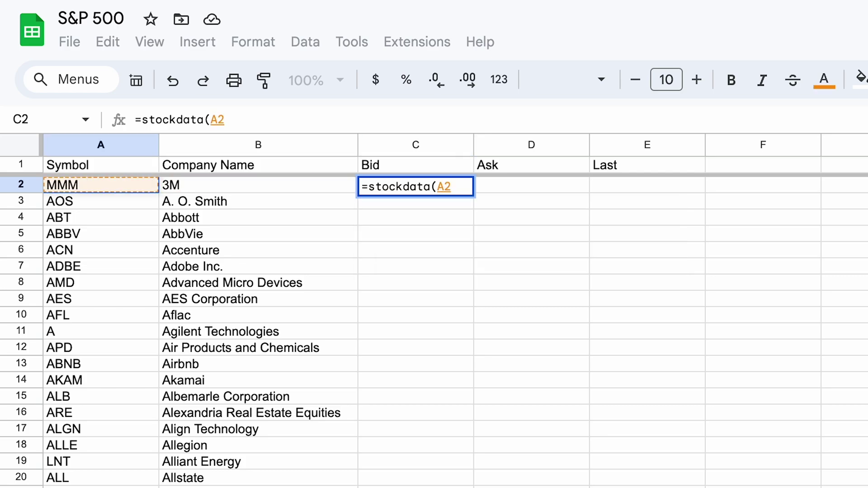
{"action": "type", "text": ",\"b"}
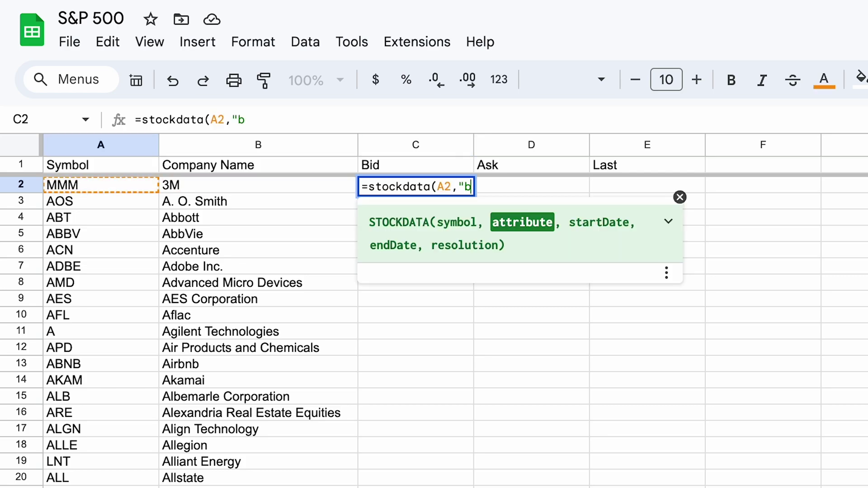
{"action": "type", "text": "id,ask,last"}
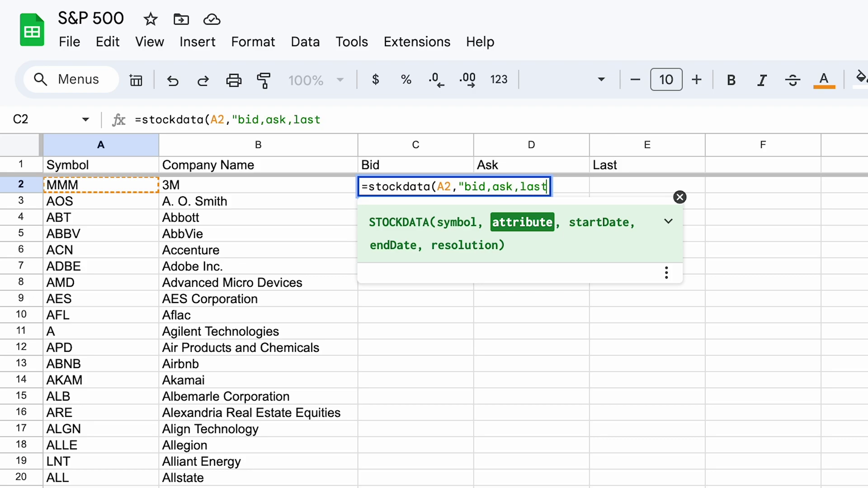
{"action": "type", "text": "\","}
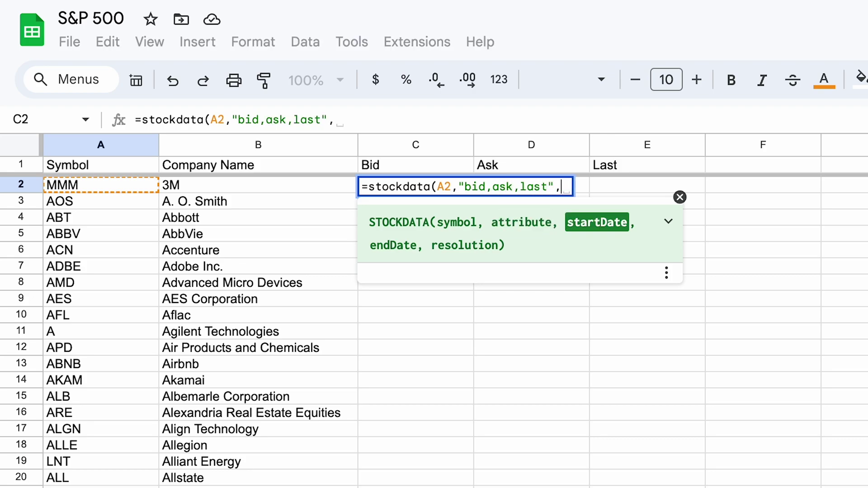
{"action": "key", "text": "BackSpace"}
{"action": "key", "text": "BackSpace"}
{"action": "type", "text": ")"}
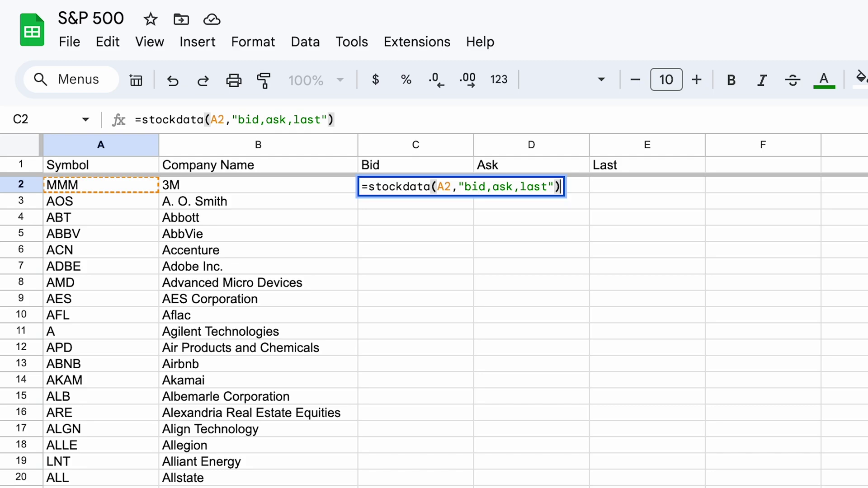
{"action": "key", "text": "Return"}
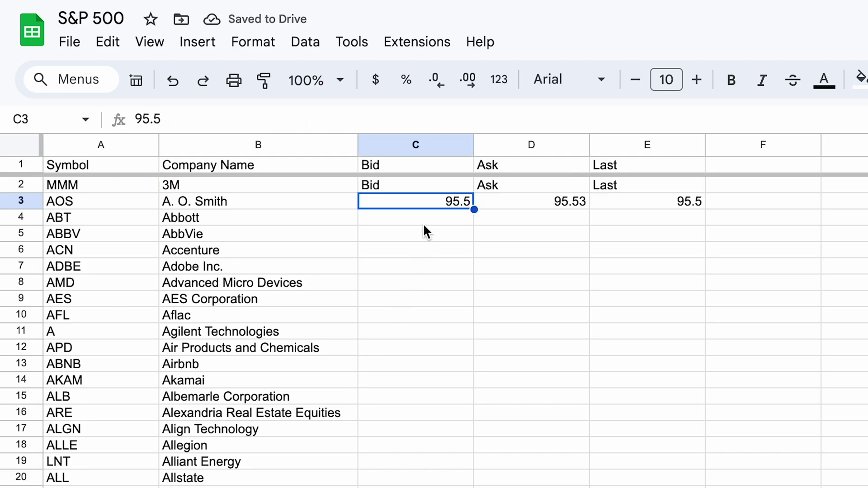
Add the noheaders option to C2's STOCKDATA attribute list so prices sit in row 2.
{"action": "key", "text": "Up"}
{"action": "left_click", "coordinate": [322, 119]}
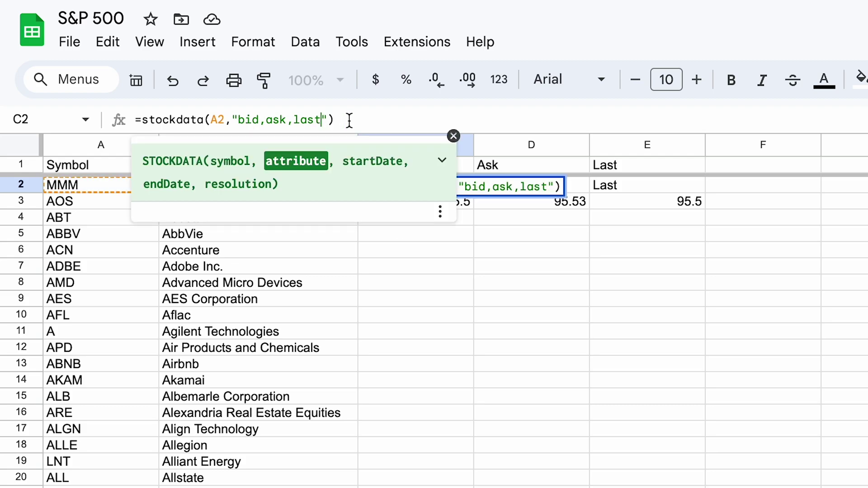
{"action": "type", "text": ",noheader"}
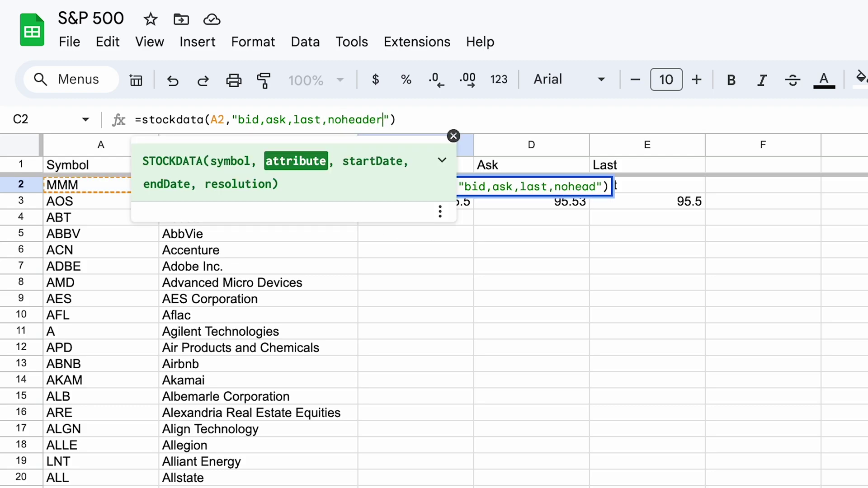
{"action": "key", "text": "Return"}
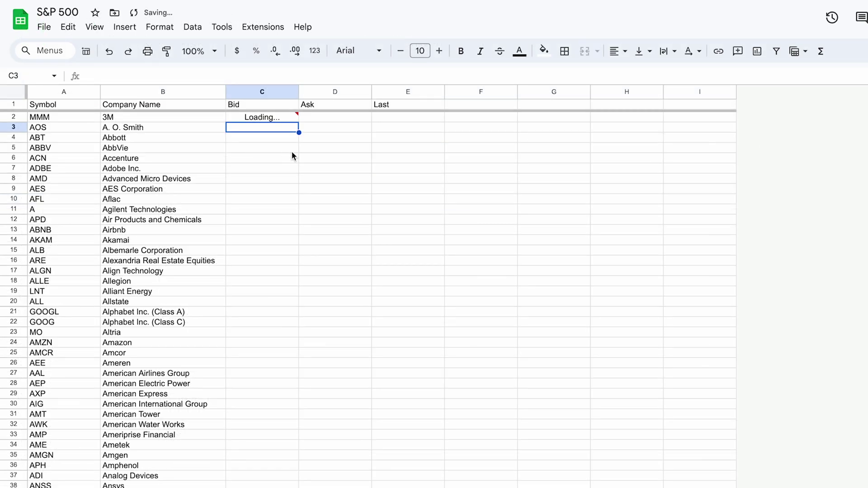
Copy the C2 STOCKDATA formula down the Bid column to row 504.
{"action": "left_click", "coordinate": [262, 118]}
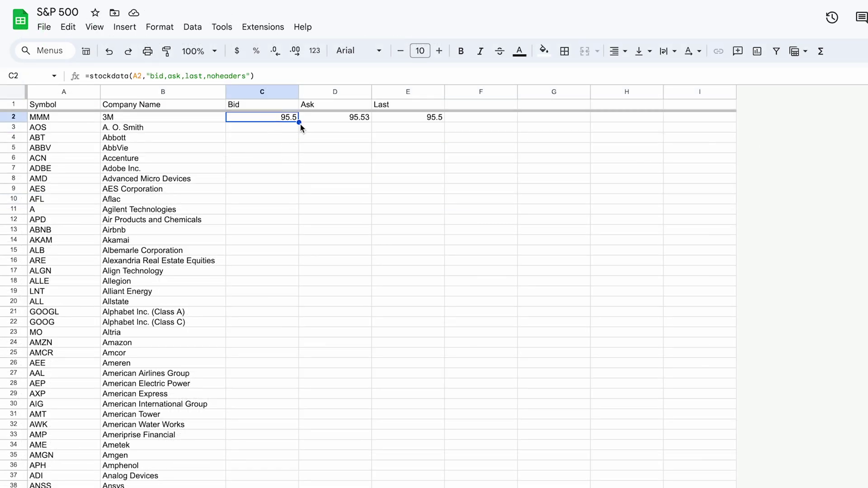
{"action": "left_click_drag", "start_coordinate": [287, 177], "coordinate": [276, 407]}
{"action": "scroll", "coordinate": [333, 256], "scroll_direction": "up", "scroll_amount": 20}
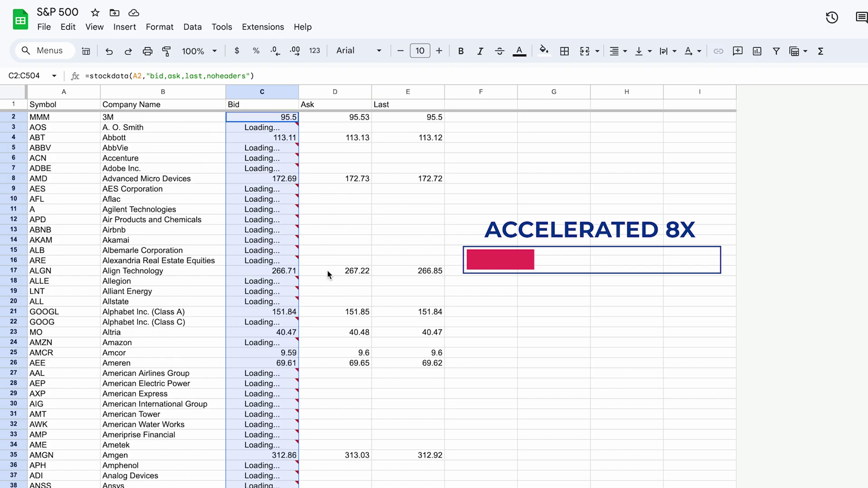
{"action": "scroll", "coordinate": [327, 270], "scroll_direction": "down", "scroll_amount": 20}
{"action": "scroll", "coordinate": [327, 270], "scroll_direction": "up", "scroll_amount": 20}
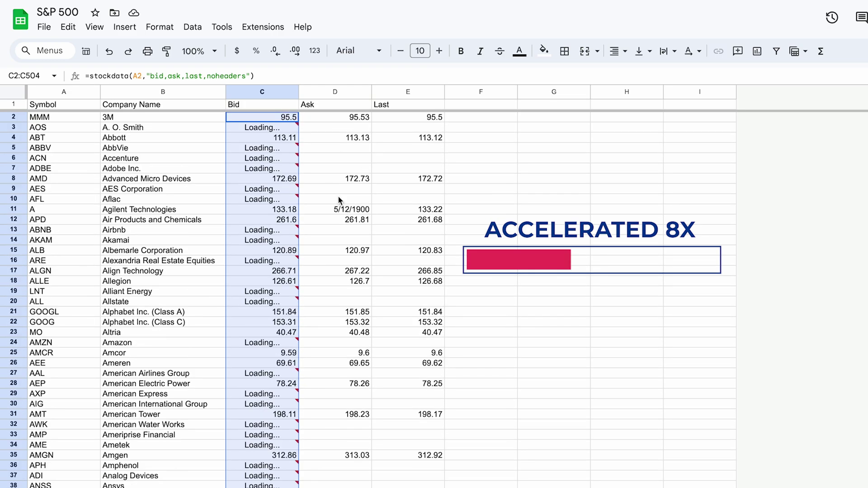
Show the bid, ask and last prices with two decimals, then select the copies from C3 down.
{"action": "left_click", "coordinate": [193, 27]}
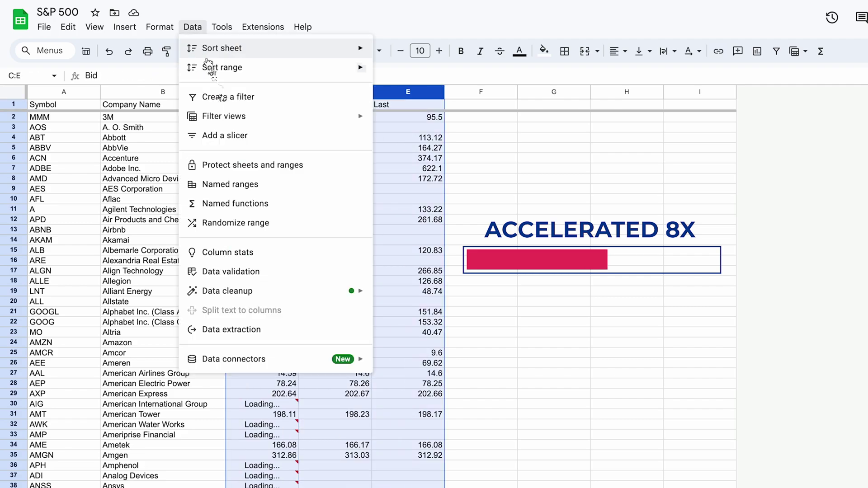
{"action": "left_click", "coordinate": [159, 27]}
{"action": "left_click", "coordinate": [411, 131]}
{"action": "left_click", "coordinate": [335, 240]}
{"action": "scroll", "coordinate": [325, 200], "scroll_direction": "down", "scroll_amount": 20}
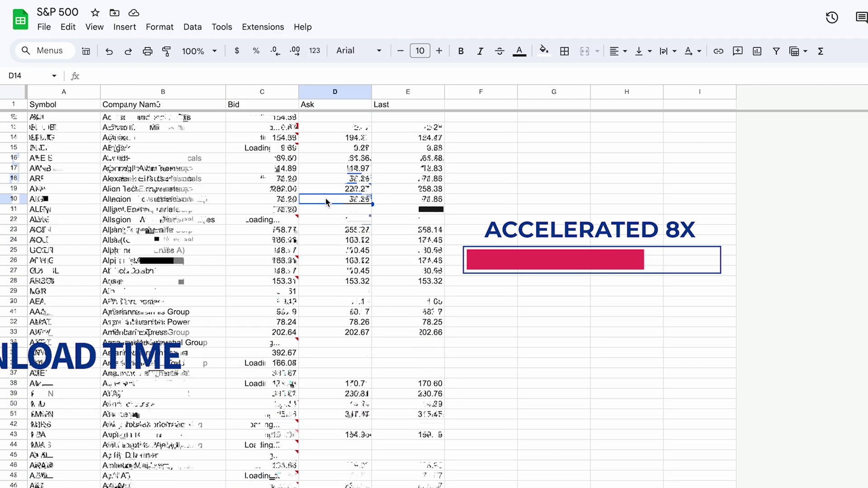
{"action": "scroll", "coordinate": [326, 200], "scroll_direction": "up", "scroll_amount": 20}
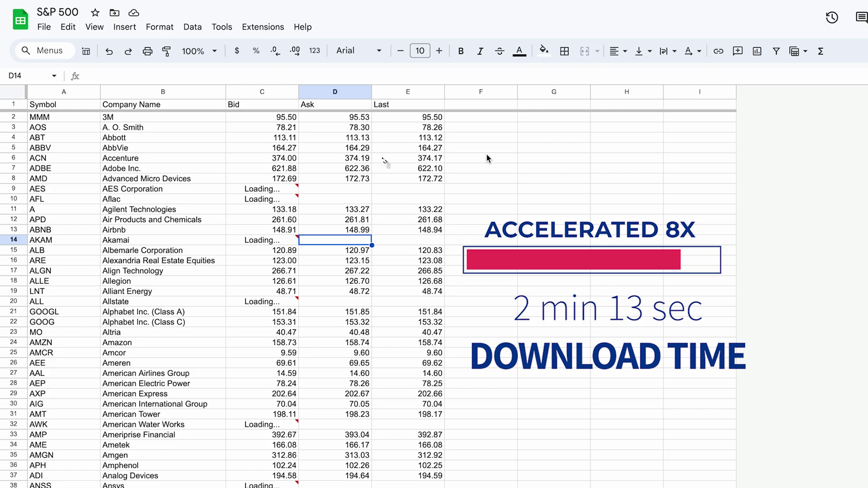
{"action": "left_click", "coordinate": [262, 117]}
{"action": "left_click_drag", "start_coordinate": [261, 127], "coordinate": [262, 404]}
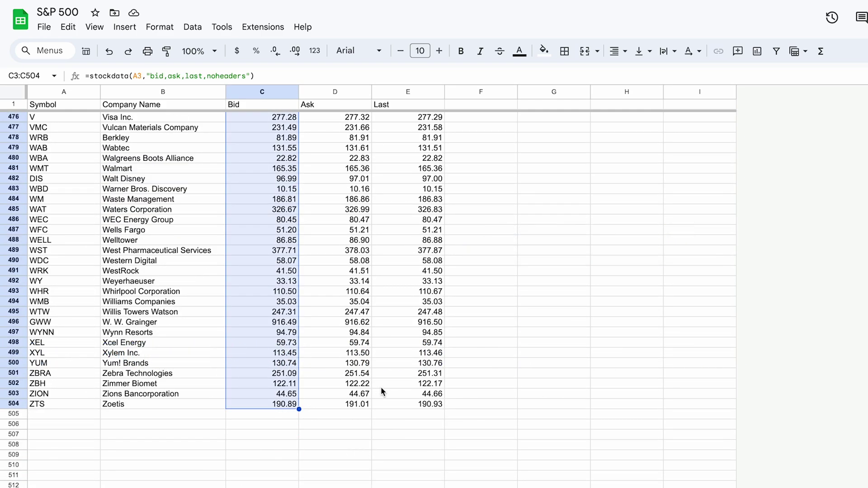
Delete the copied formulas in C3:C504 and replace C2's A2 reference with A2:A504.
{"action": "key", "text": "Delete"}
{"action": "scroll", "coordinate": [332, 261], "scroll_direction": "up", "scroll_amount": 20}
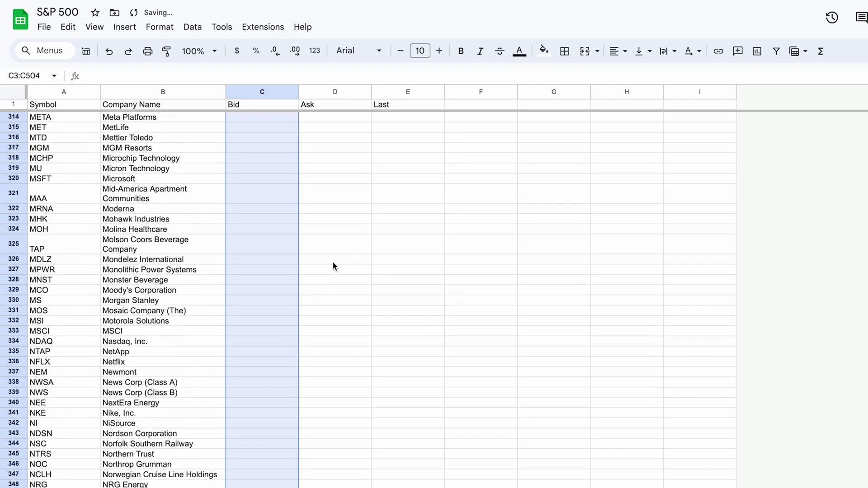
{"action": "left_click", "coordinate": [262, 117]}
{"action": "left_click", "coordinate": [183, 75]}
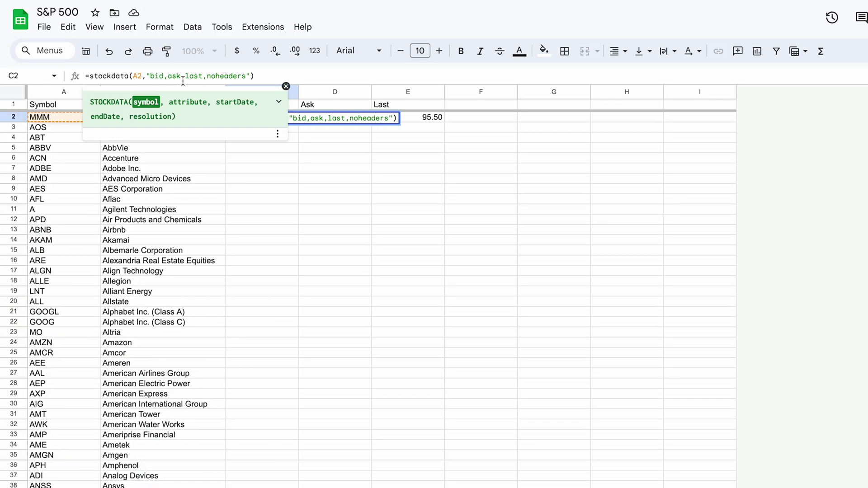
{"action": "double_click", "coordinate": [137, 76]}
{"action": "key", "text": "BackSpace"}
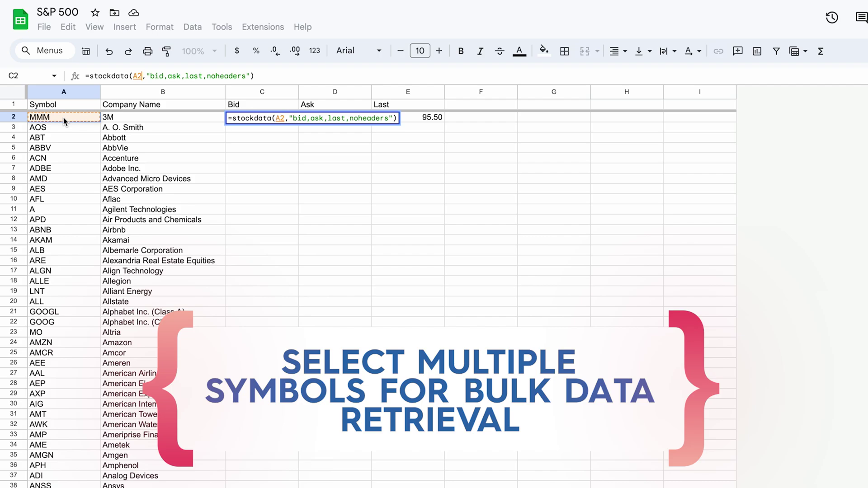
{"action": "left_click_drag", "start_coordinate": [64, 117], "coordinate": [55, 408]}
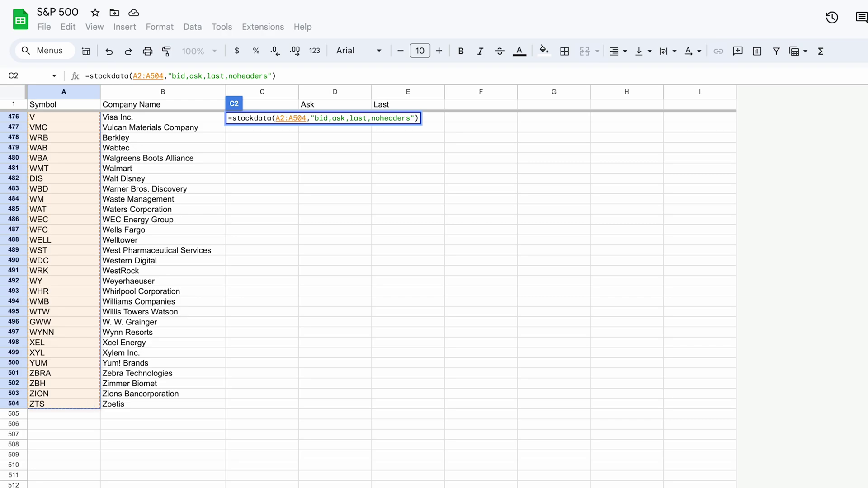
Commit the bulk A2:A504 STOCKDATA formula and scroll to check prices load through row 504.
{"action": "key", "text": "Return"}
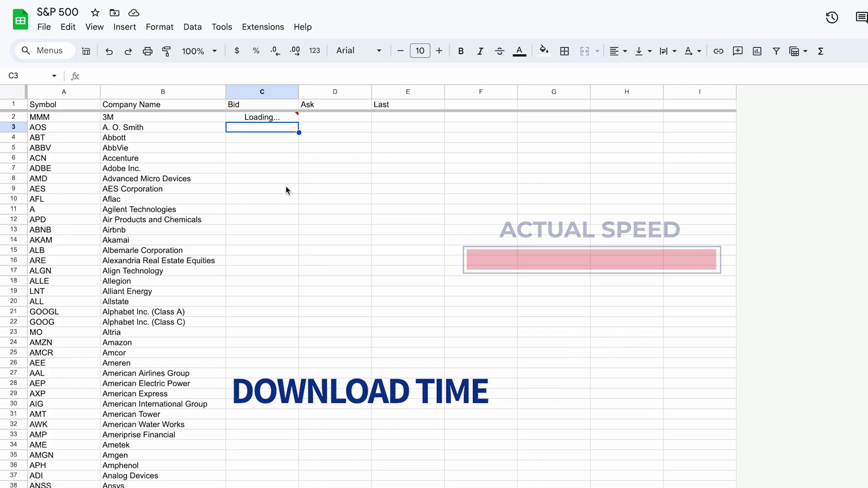
{"action": "scroll", "coordinate": [286, 195], "scroll_direction": "down", "scroll_amount": 20}
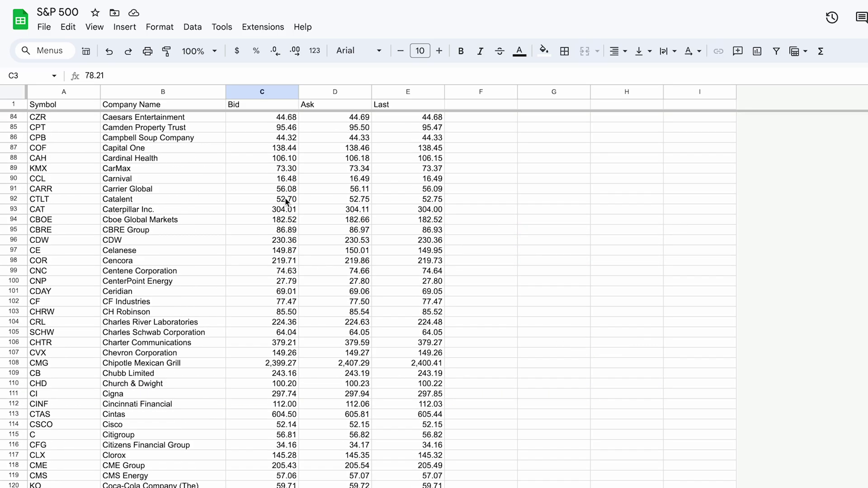
{"action": "scroll", "coordinate": [286, 202], "scroll_direction": "down", "scroll_amount": 20}
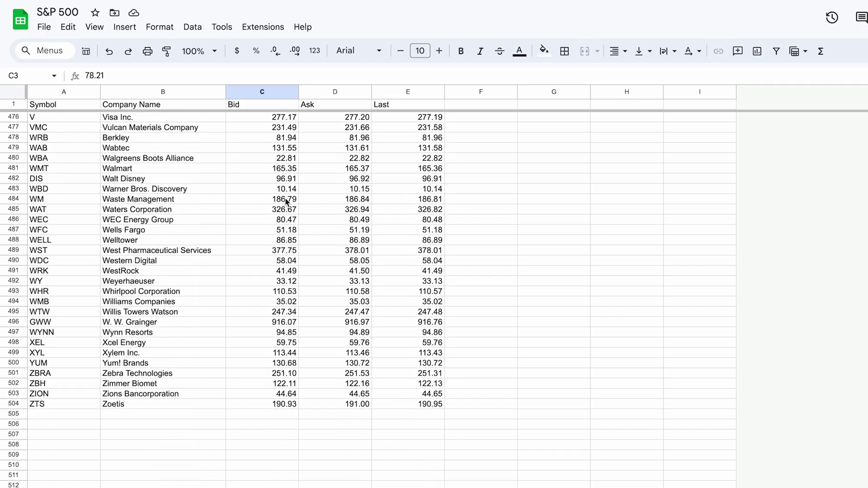
{"action": "scroll", "coordinate": [286, 202], "scroll_direction": "up", "scroll_amount": 20}
{"action": "scroll", "coordinate": [287, 202], "scroll_direction": "up", "scroll_amount": 20}
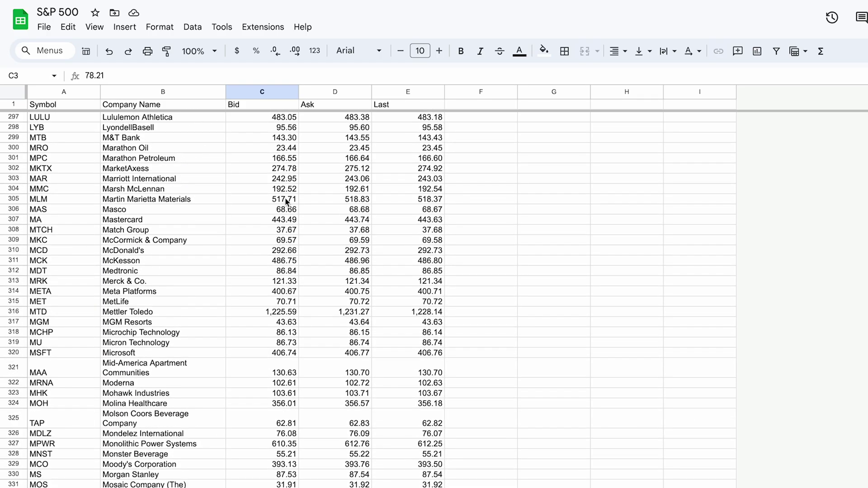
{"action": "scroll", "coordinate": [286, 203], "scroll_direction": "up", "scroll_amount": 20}
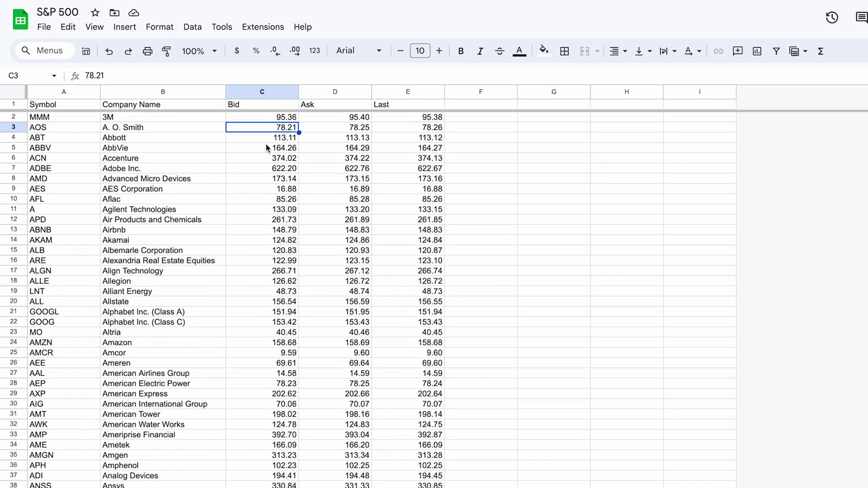
{"action": "left_click", "coordinate": [263, 119]}
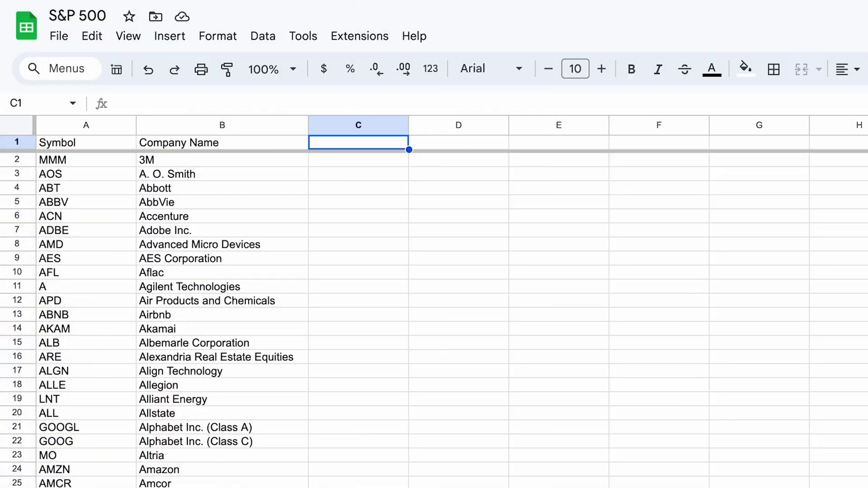
Enter 1/22/2024 and 1/23/2024 in C1:D1 and extend the date series to 1/26/2024 in G1.
{"action": "type", "text": "1/22/2024"}
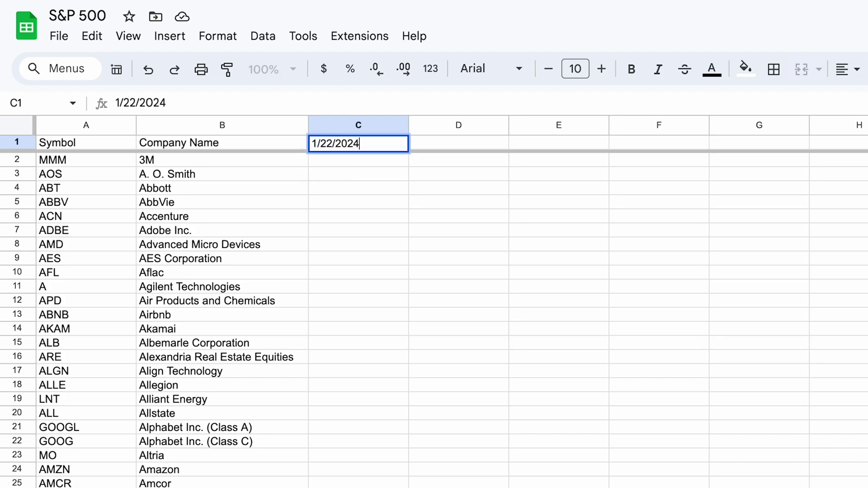
{"action": "key", "text": "Return"}
{"action": "left_click", "coordinate": [459, 143]}
{"action": "type", "text": "1"}
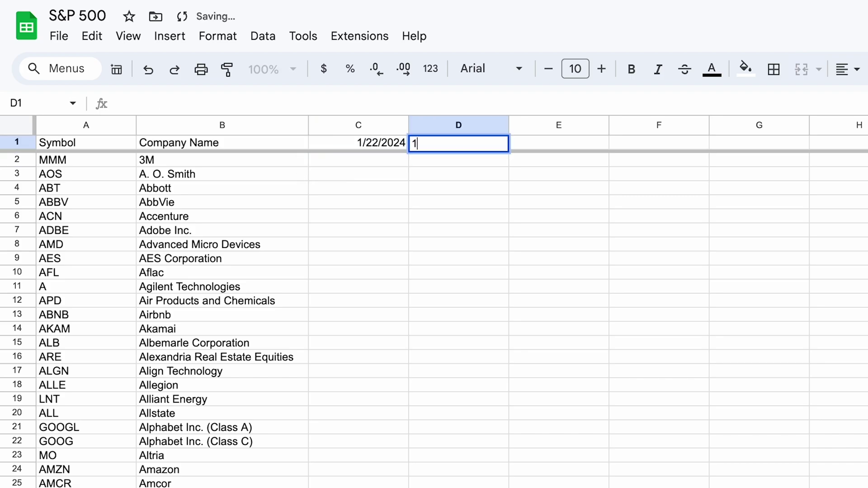
{"action": "type", "text": "/23/2024"}
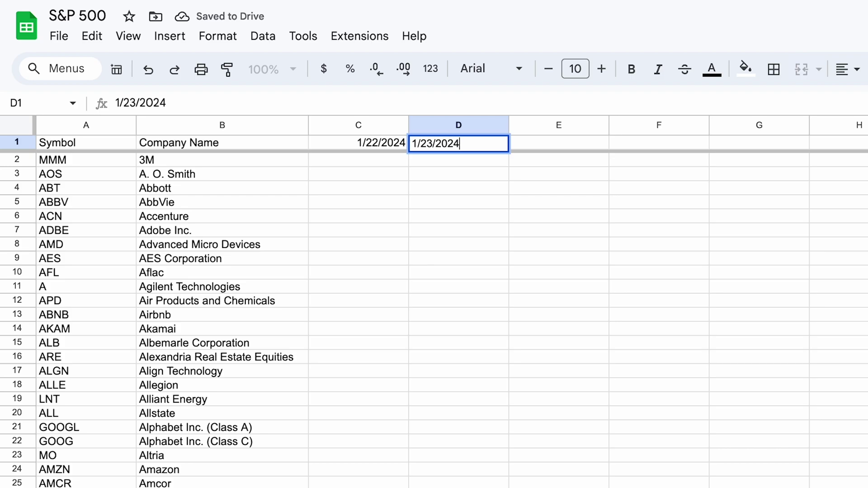
{"action": "key", "text": "Return"}
{"action": "key", "text": "Up"}
{"action": "key", "text": "shift+Left"}
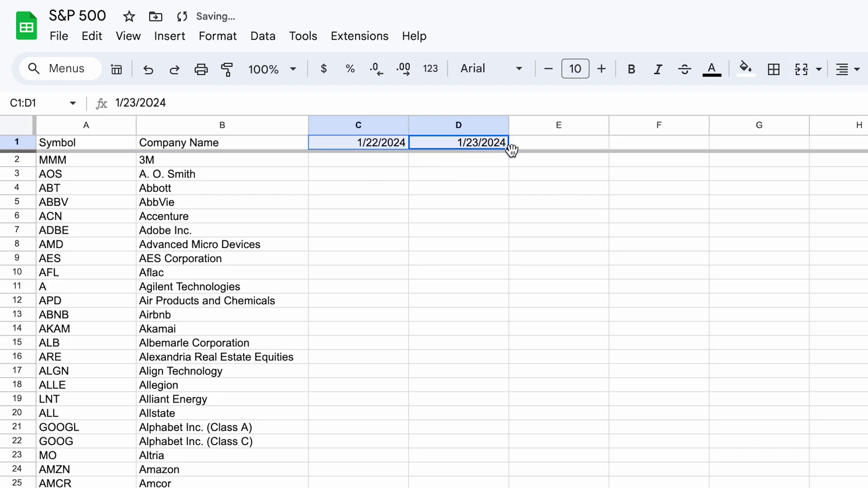
{"action": "left_click_drag", "start_coordinate": [511, 152], "coordinate": [647, 149]}
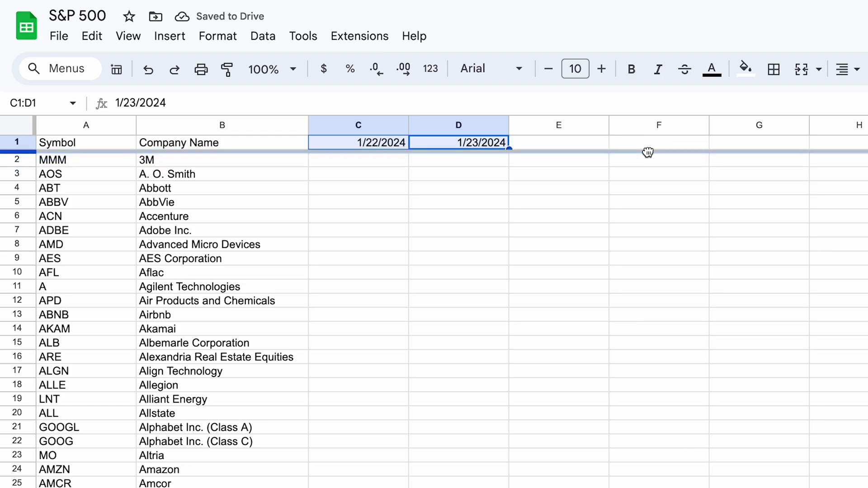
{"action": "left_click_drag", "start_coordinate": [509, 149], "coordinate": [729, 146]}
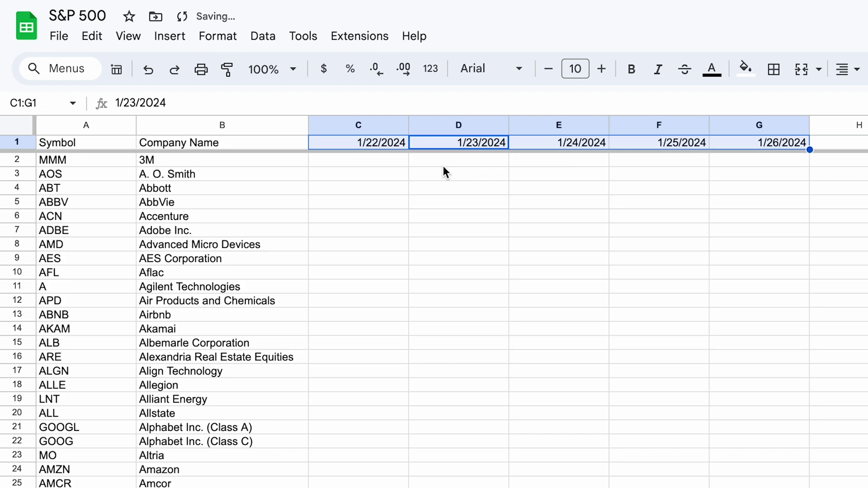
{"action": "left_click", "coordinate": [395, 167]}
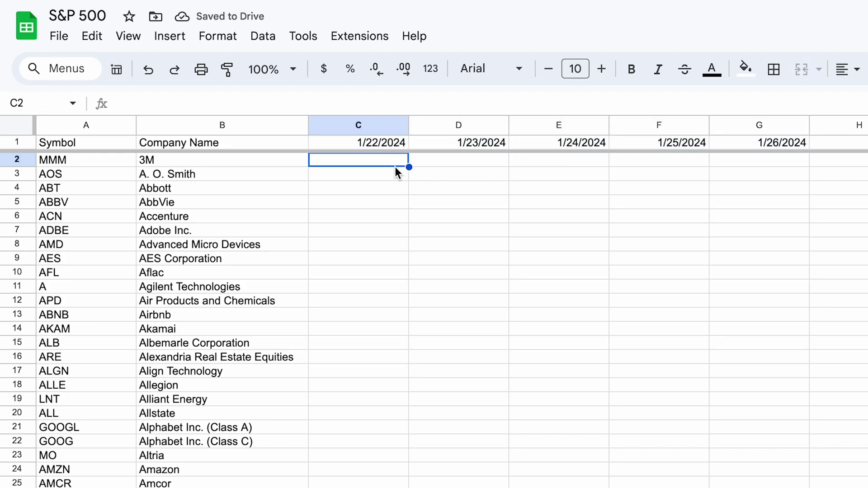
Enter =stockdata($A2:$A504,"close,noheaders",C1) in C2 to get closes for 1/22/2024.
{"action": "type", "text": "=stock"}
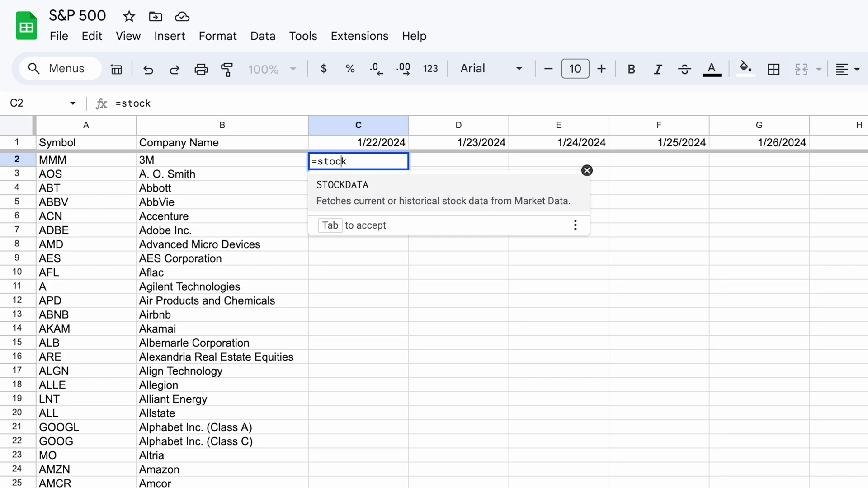
{"action": "type", "text": "data("}
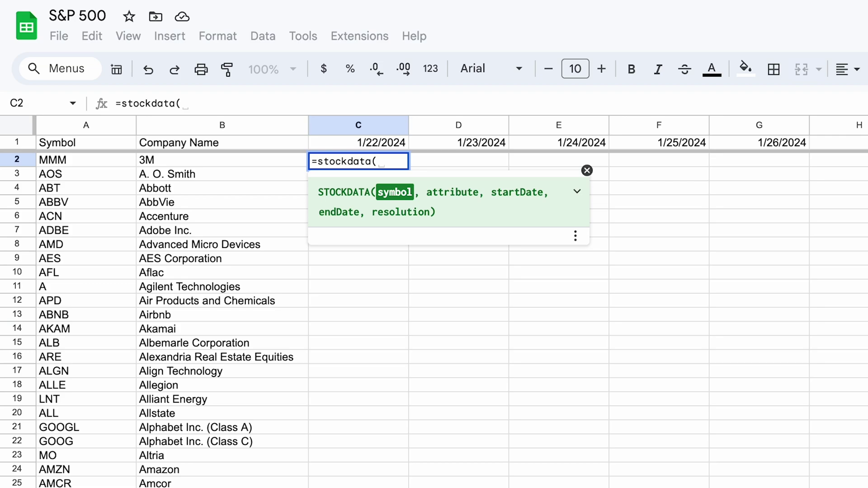
{"action": "key", "text": "Left"}
{"action": "key", "text": "Left"}
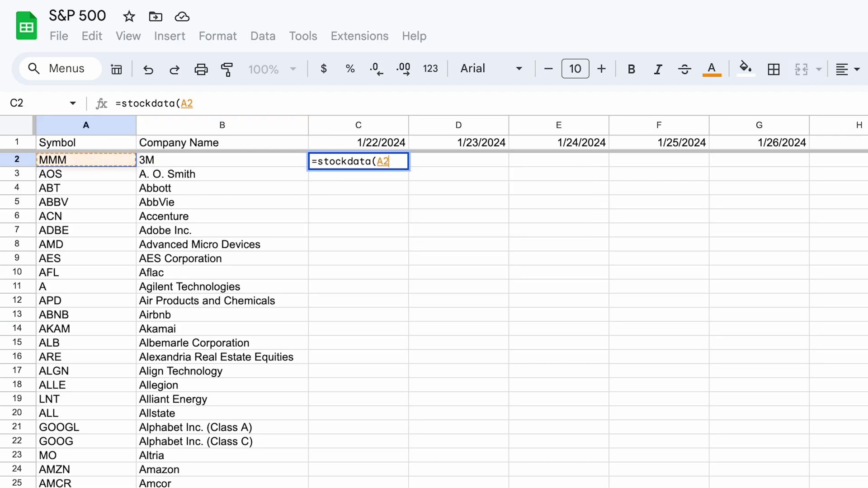
{"action": "type", "text": ":A50"}
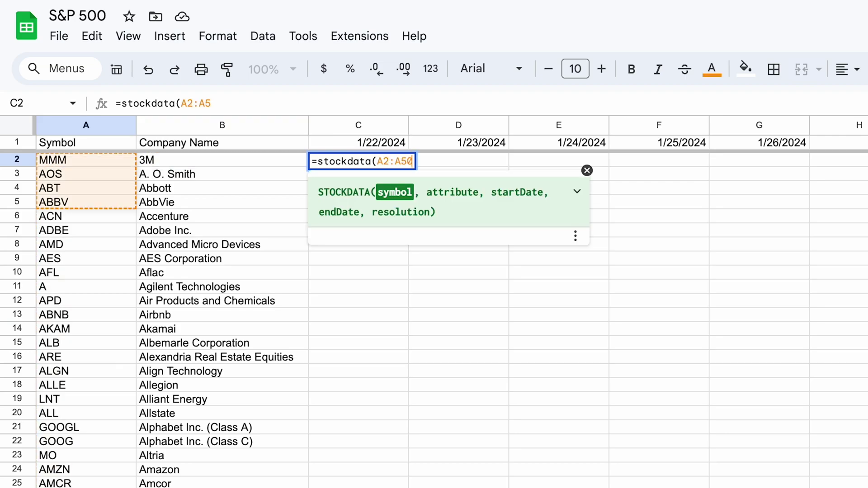
{"action": "type", "text": "4,"}
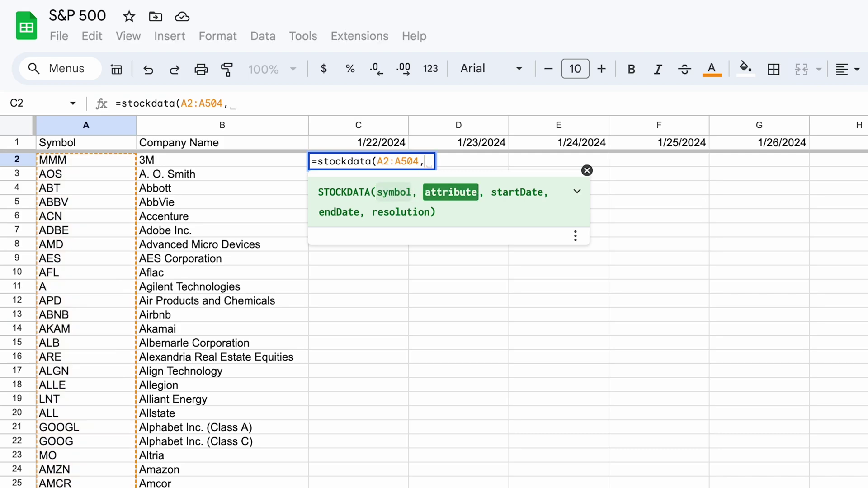
{"action": "left_click", "coordinate": [385, 163]}
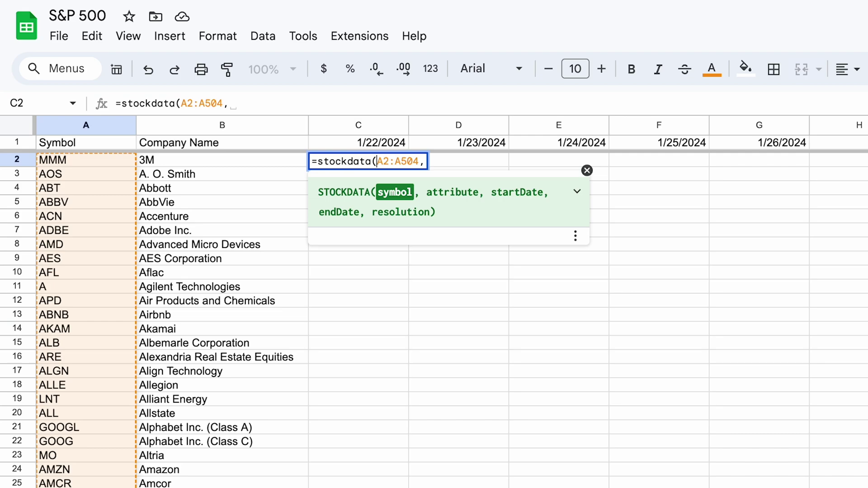
{"action": "type", "text": "$"}
{"action": "left_click", "coordinate": [404, 162]}
{"action": "type", "text": "$"}
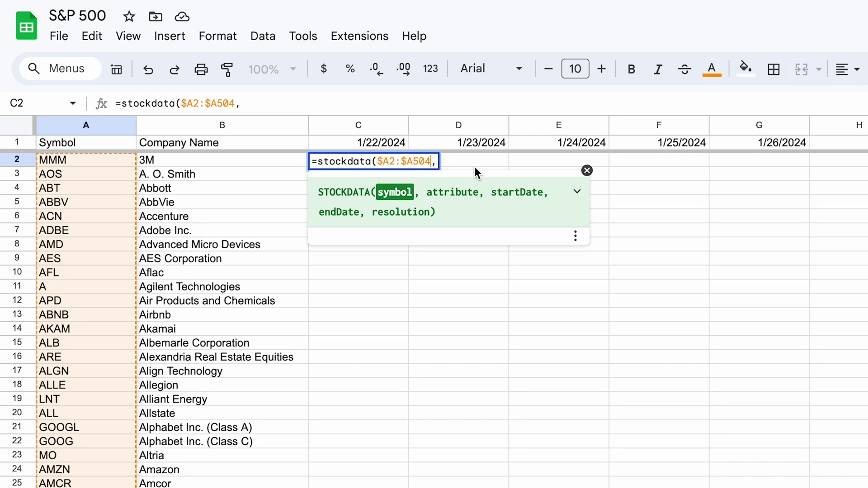
{"action": "left_click", "coordinate": [436, 162]}
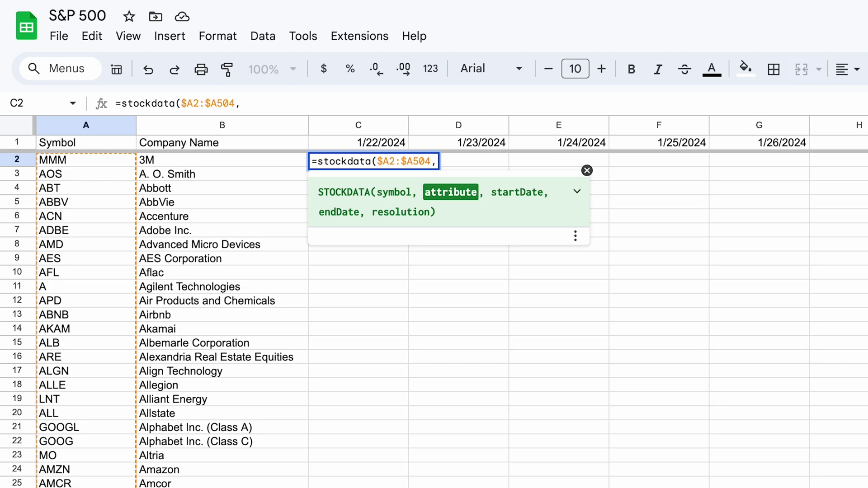
{"action": "type", "text": "\"clo"}
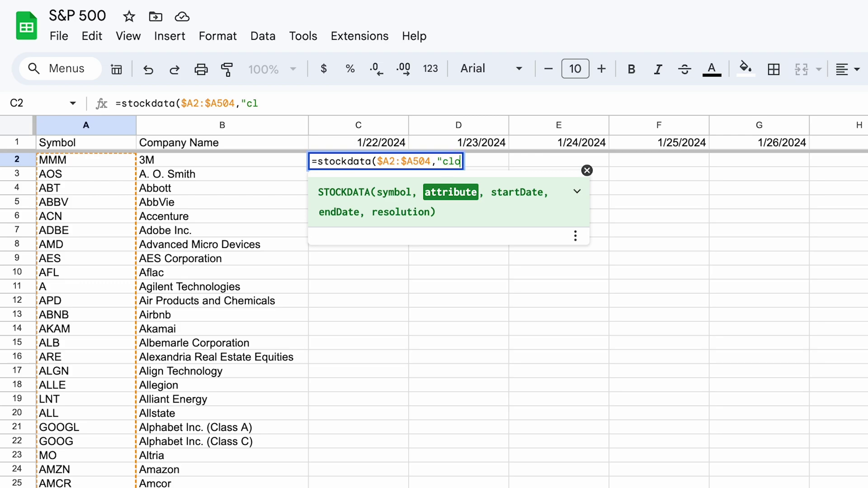
{"action": "type", "text": "se,noheaders\","}
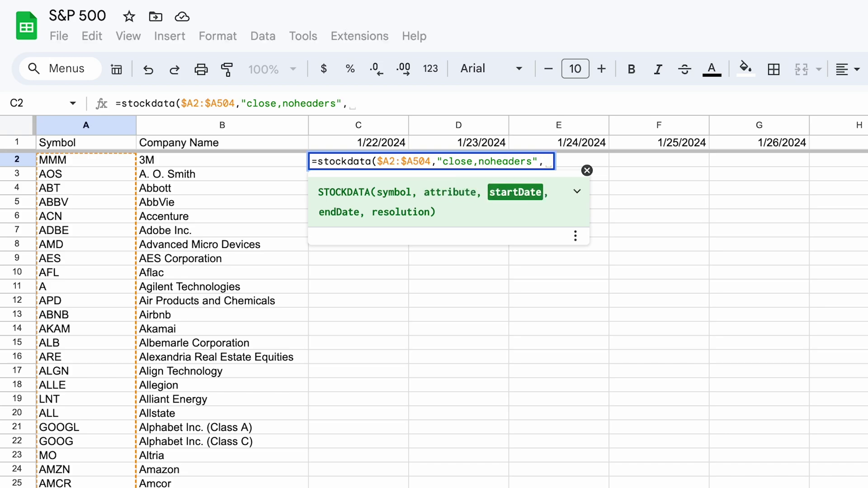
{"action": "left_click", "coordinate": [390, 143]}
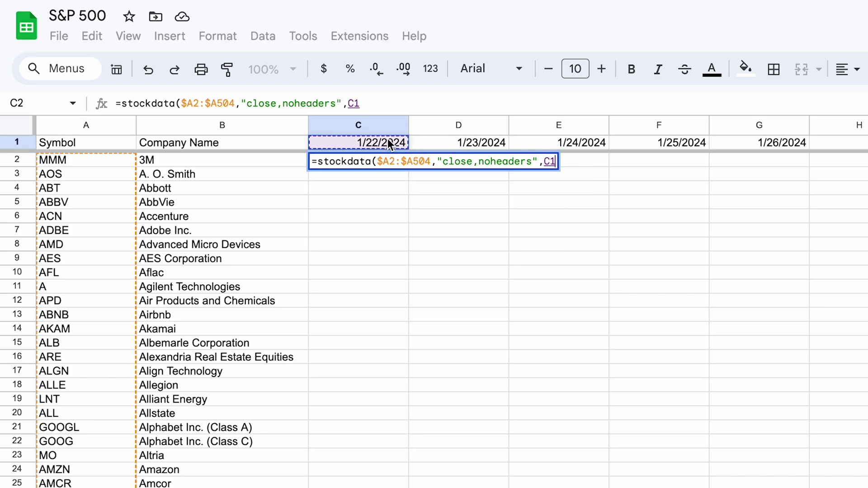
{"action": "type", "text": ")"}
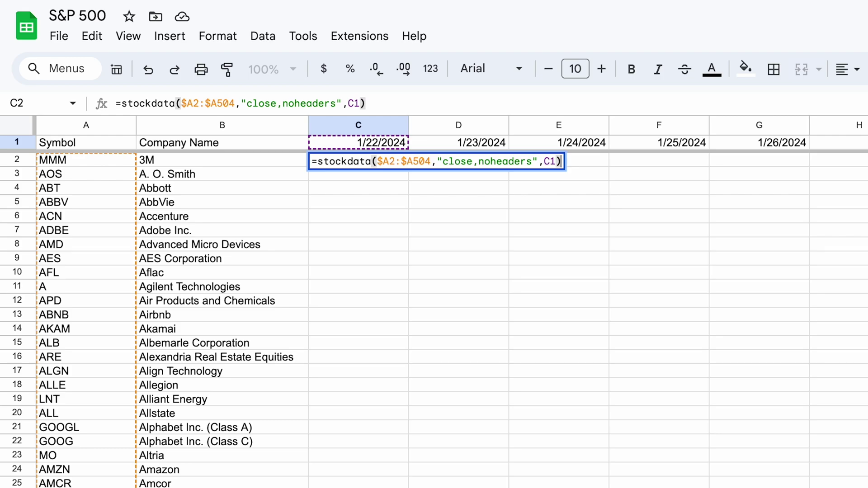
{"action": "key", "text": "Return"}
{"action": "left_click", "coordinate": [377, 159]}
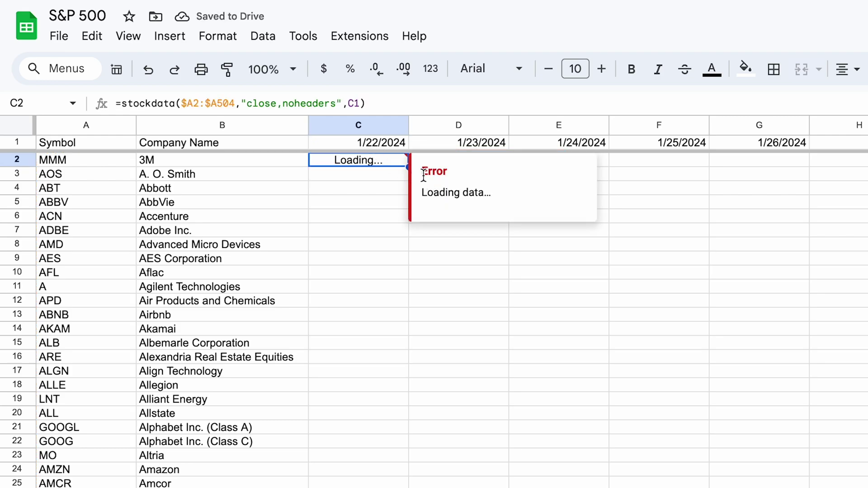
Extend the C2 closing-price formula across to G2 and scroll to verify the loaded prices.
{"action": "left_click", "coordinate": [399, 203]}
{"action": "mouse_move", "coordinate": [388, 162]}
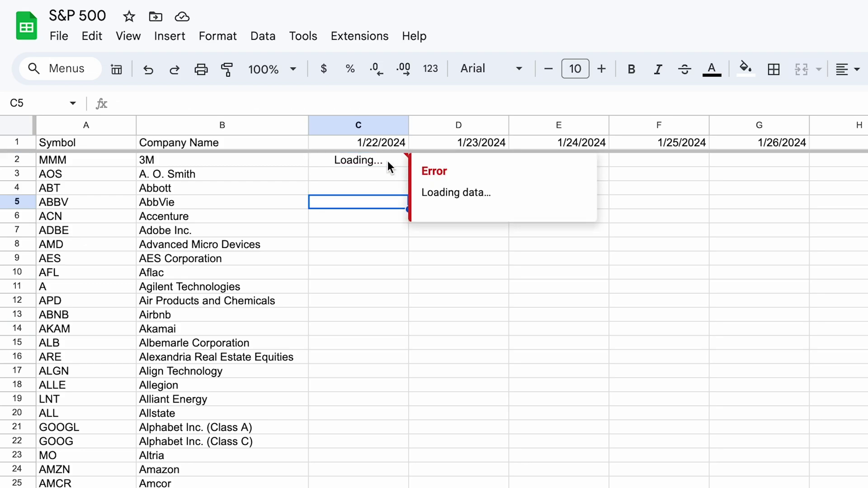
{"action": "left_click", "coordinate": [382, 162]}
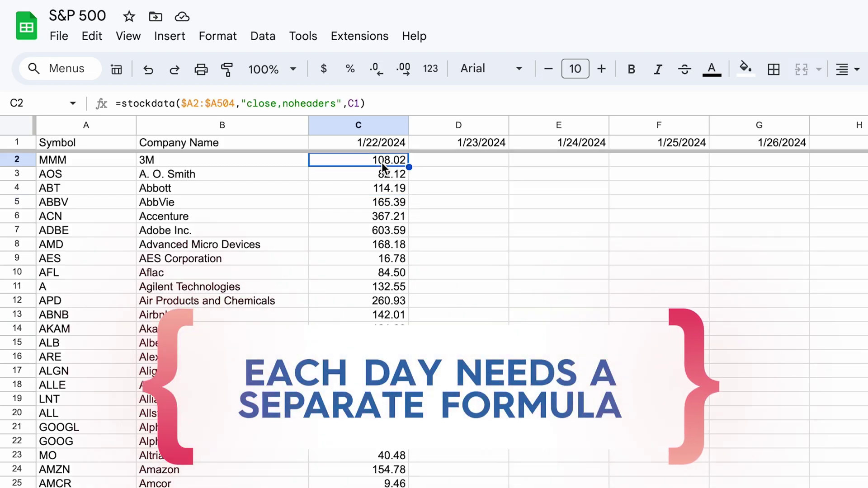
{"action": "left_click_drag", "start_coordinate": [409, 167], "coordinate": [743, 193]}
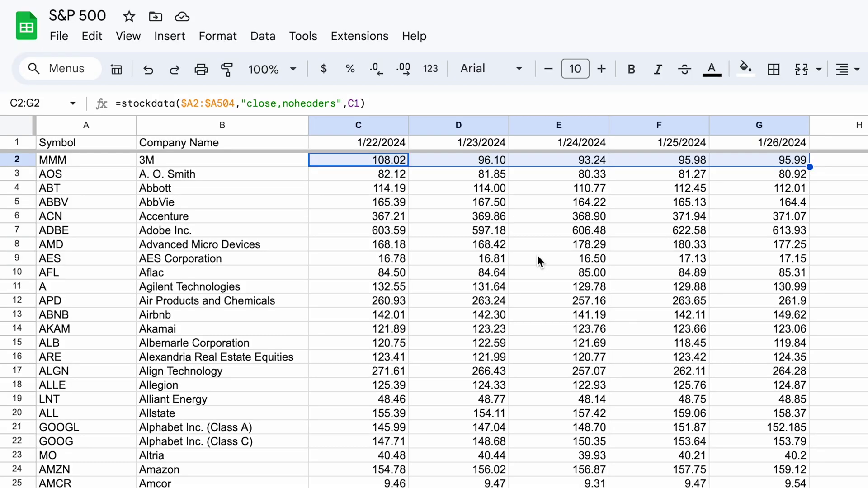
{"action": "left_click", "coordinate": [399, 194]}
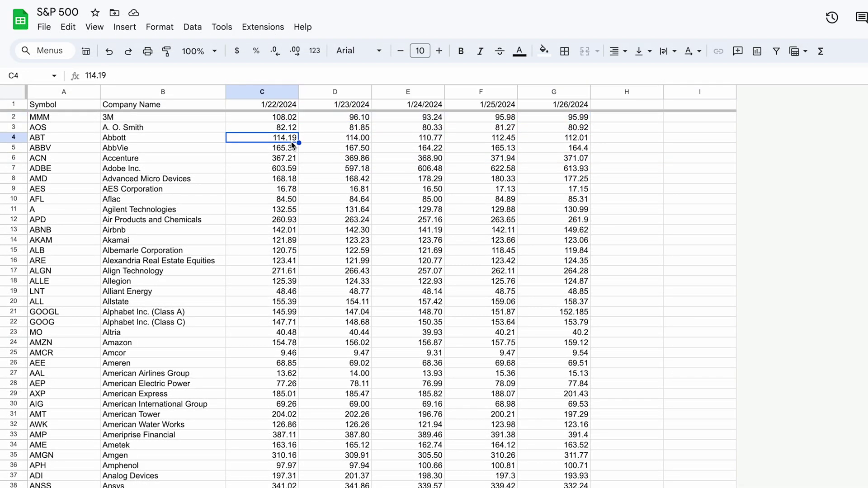
{"action": "scroll", "coordinate": [293, 154], "scroll_direction": "down", "scroll_amount": 20}
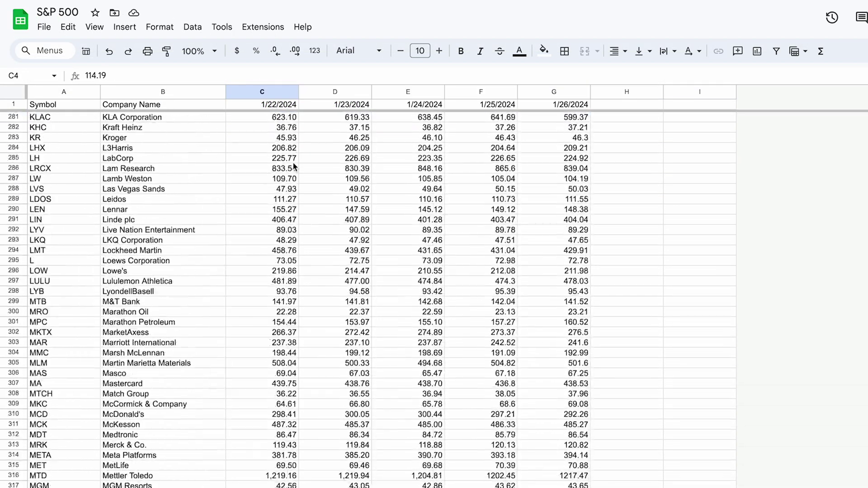
{"action": "scroll", "coordinate": [294, 166], "scroll_direction": "down", "scroll_amount": 20}
{"action": "scroll", "coordinate": [308, 244], "scroll_direction": "up", "scroll_amount": 20}
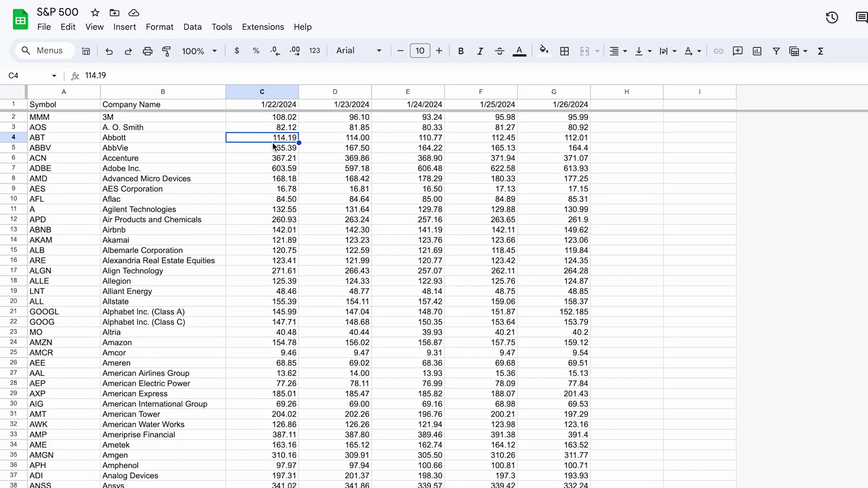
{"action": "left_click", "coordinate": [259, 105]}
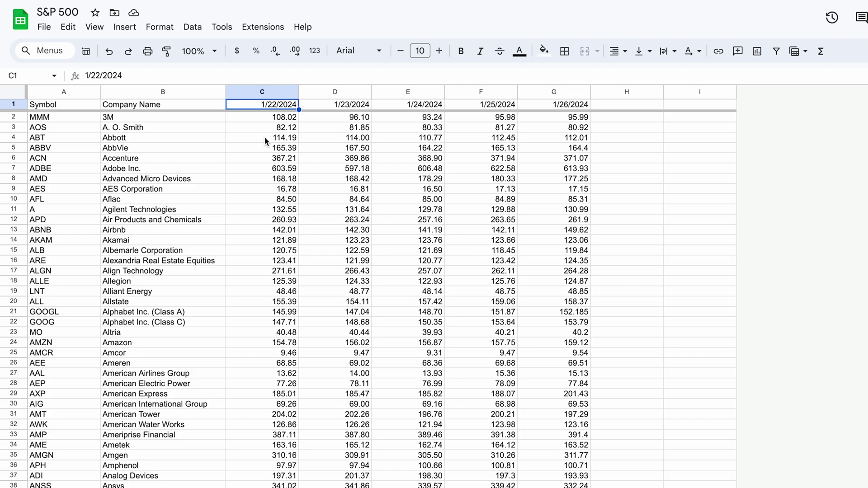
{"action": "left_click", "coordinate": [259, 116]}
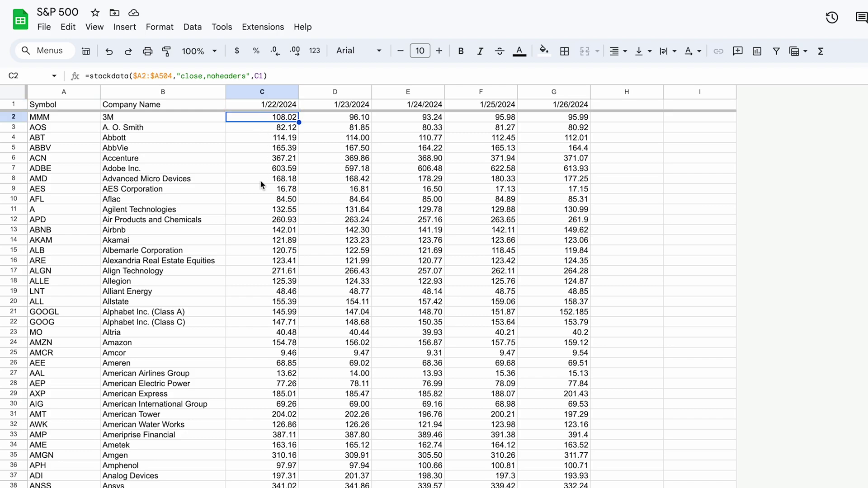
Clear the date headers and closing-price formulas from C1 through H2.
{"action": "left_click_drag", "start_coordinate": [267, 104], "coordinate": [627, 116]}
{"action": "key", "text": "ctrl+z"}
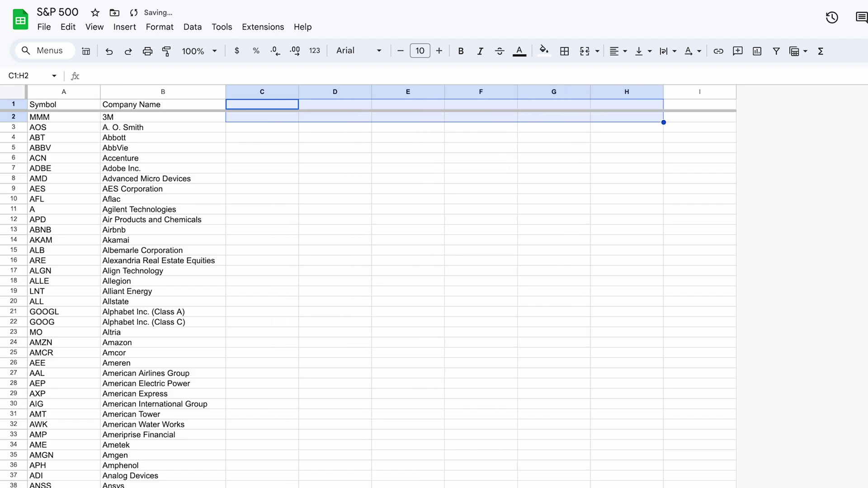
{"action": "left_click", "coordinate": [162, 104]}
{"action": "left_click", "coordinate": [263, 105]}
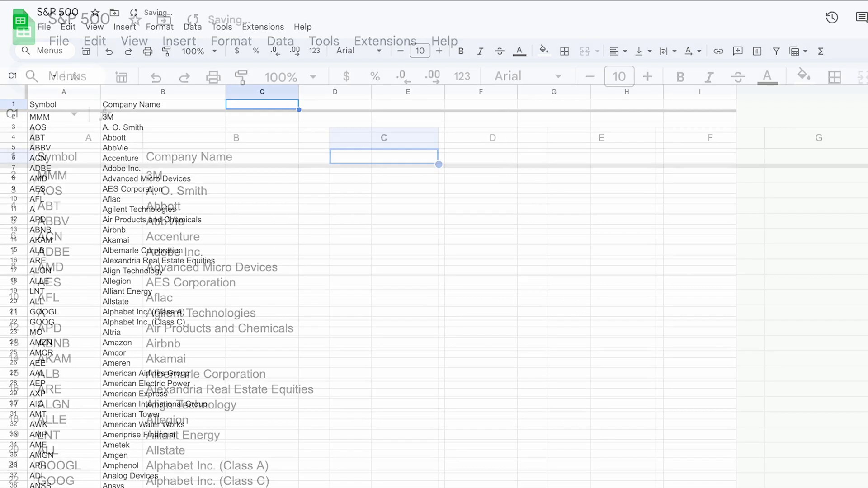
{"action": "left_click", "coordinate": [262, 117]}
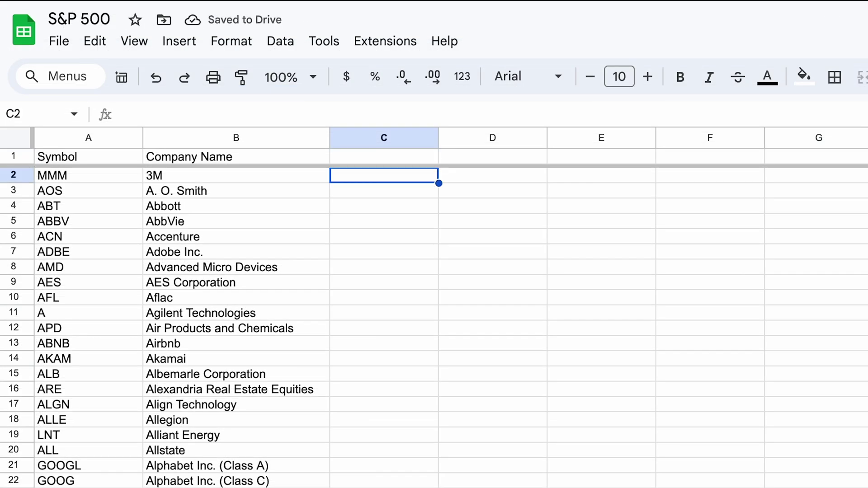
{"action": "type", "text": "="}
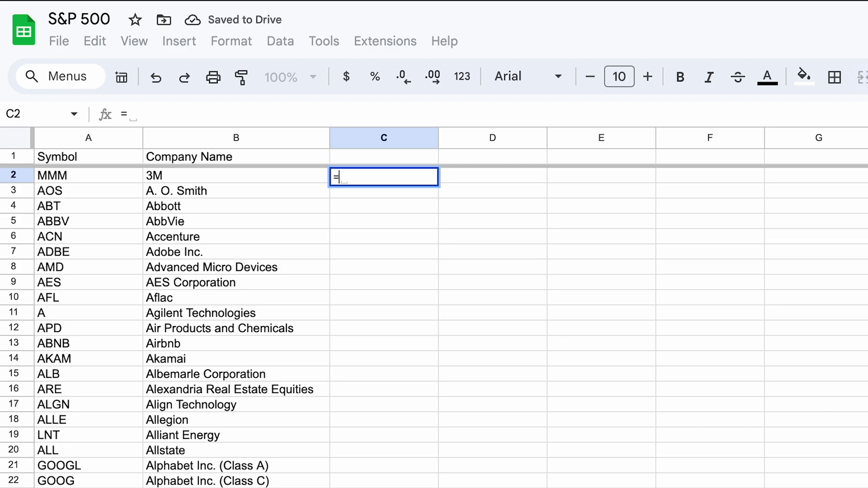
{"action": "key", "text": "Escape"}
Enter =STOCKDATA(A2:A504,"all","today") in cell C1.
{"action": "left_click", "coordinate": [384, 156]}
{"action": "type", "text": "=stock"}
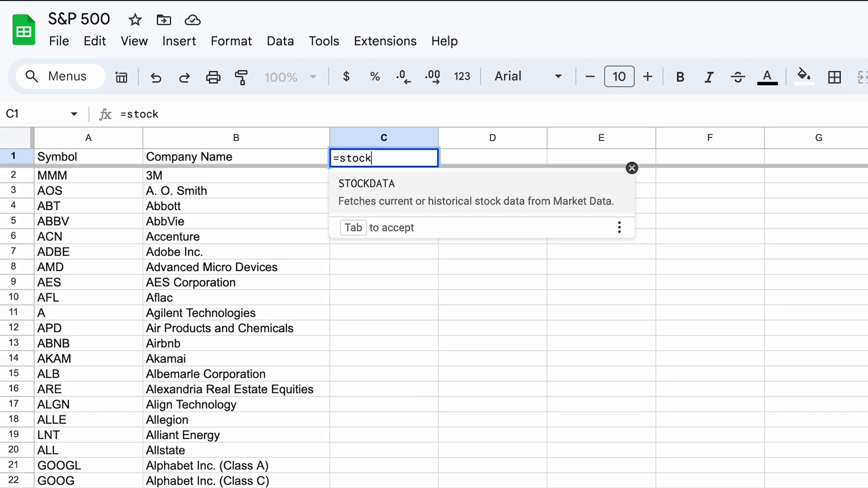
{"action": "key", "text": "Tab"}
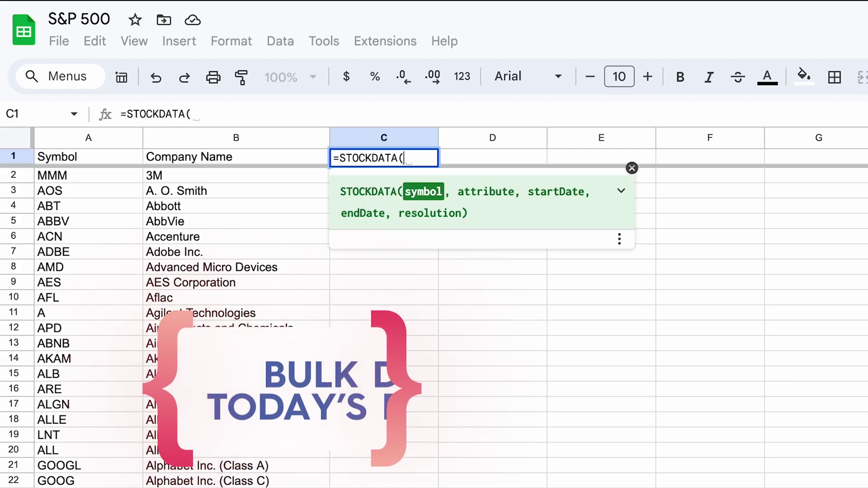
{"action": "type", "text": "A2"}
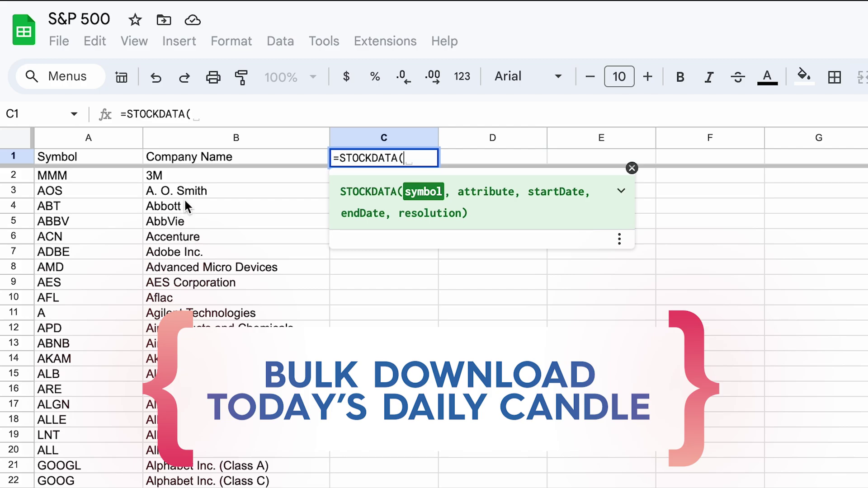
{"action": "type", "text": ":A"}
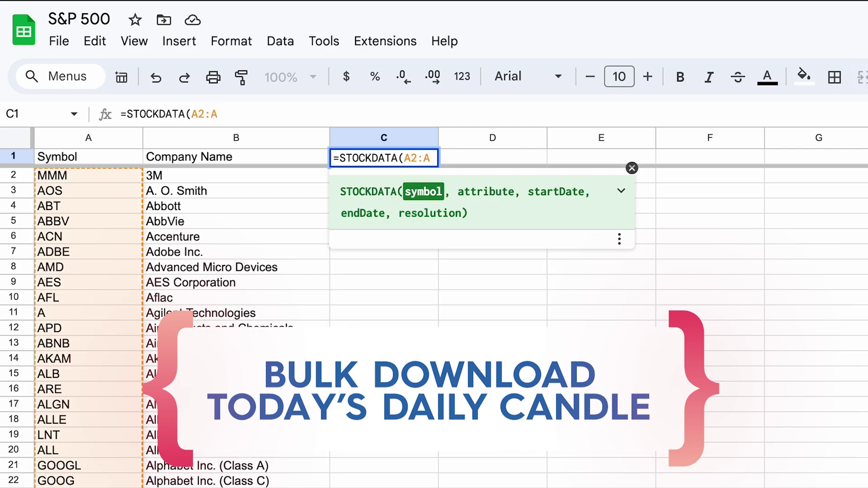
{"action": "type", "text": "504,\"all"}
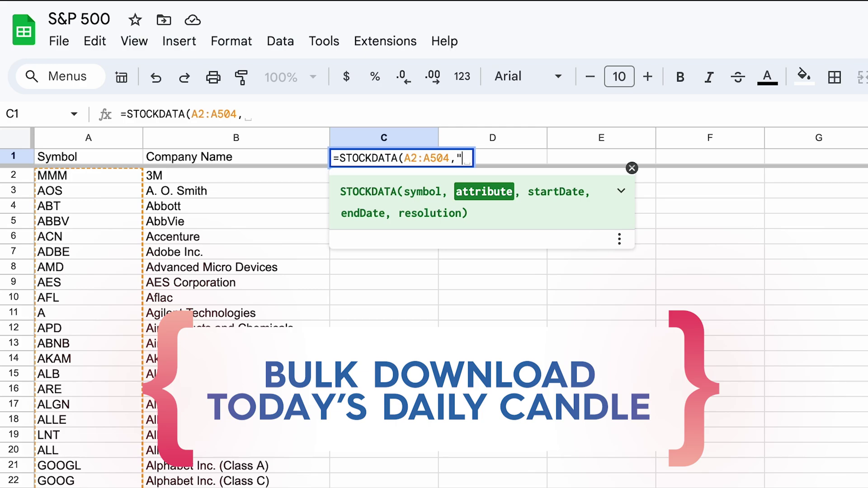
{"action": "type", "text": "\""}
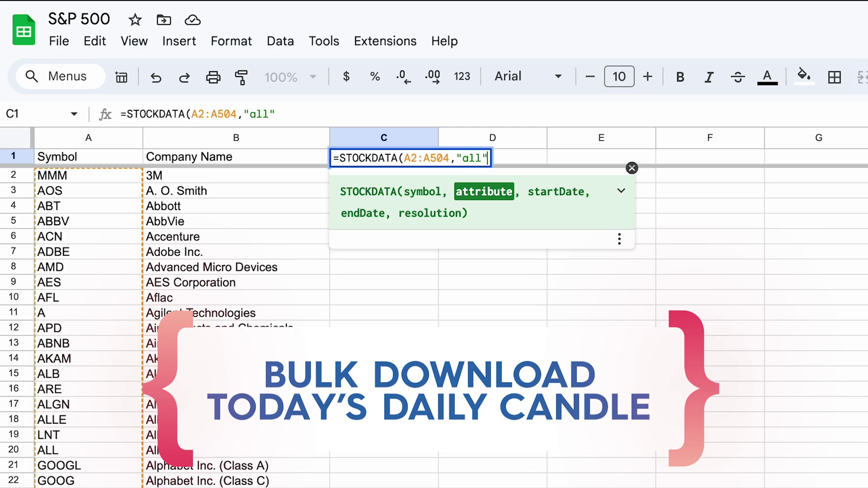
{"action": "type", "text": ","}
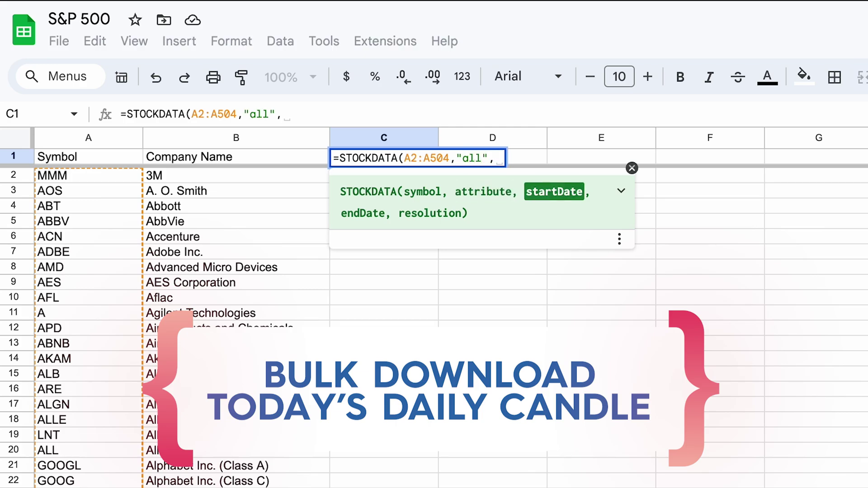
{"action": "key", "text": "BackSpace"}
{"action": "type", "text": ")"}
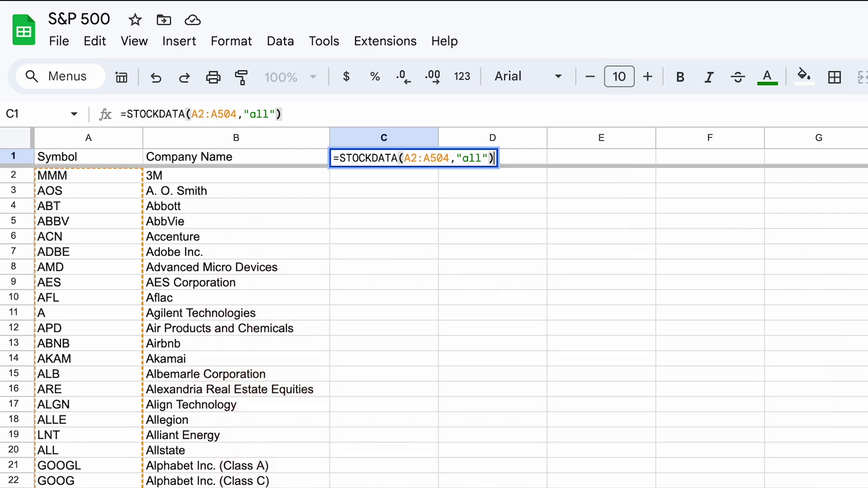
{"action": "key", "text": "BackSpace"}
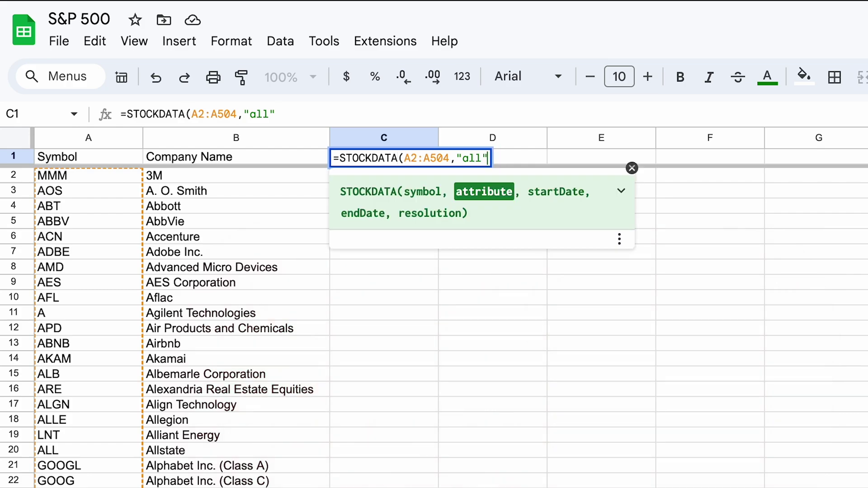
{"action": "type", "text": ","}
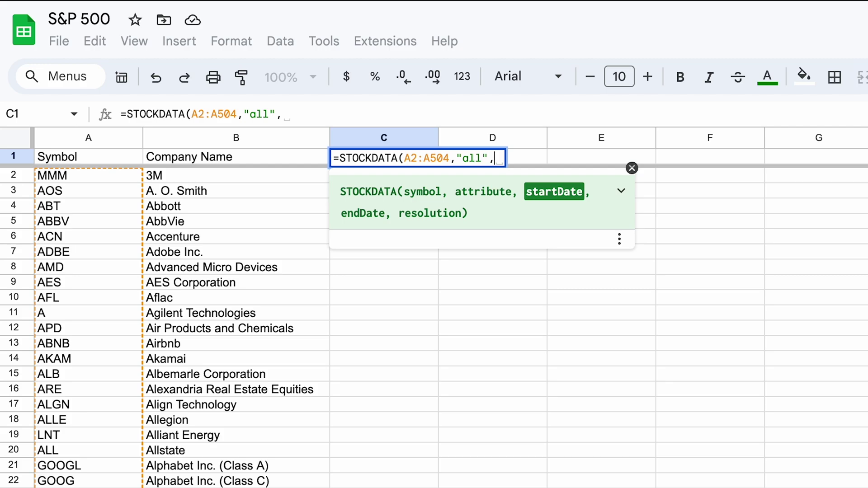
{"action": "type", "text": "\""}
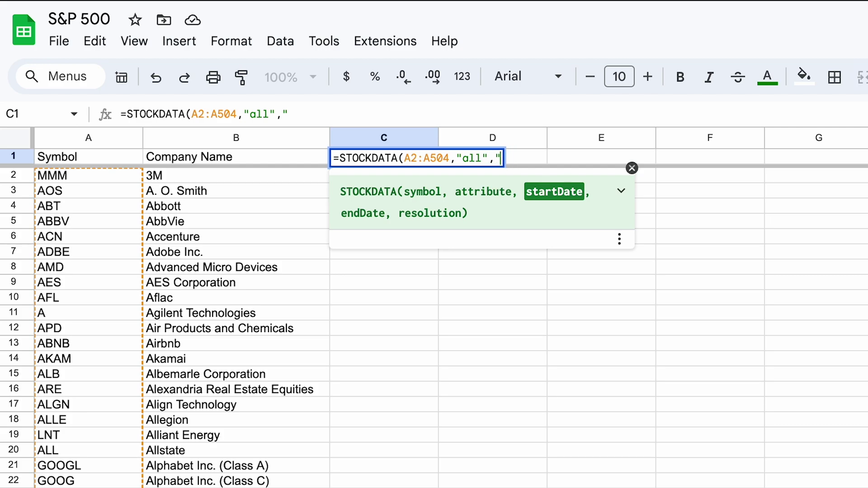
{"action": "type", "text": "today\""}
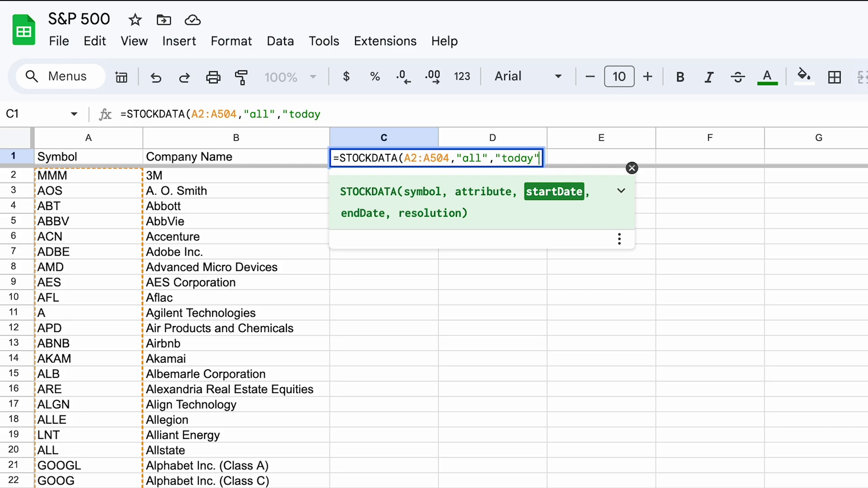
{"action": "type", "text": ")"}
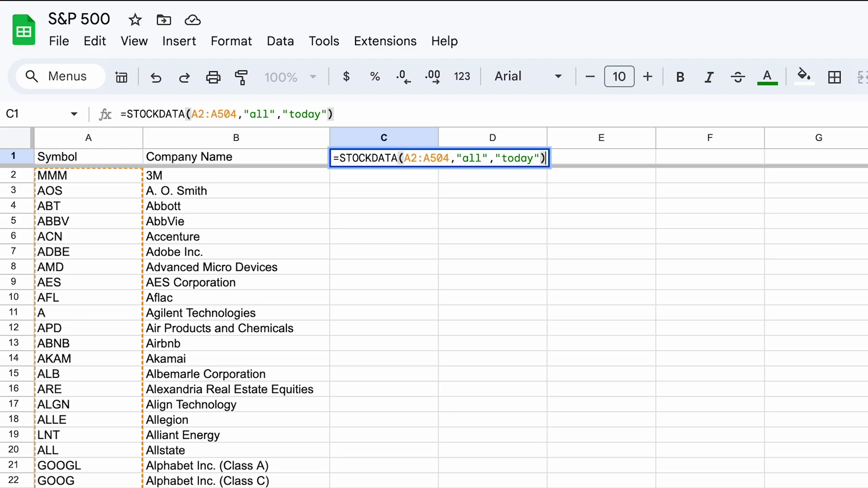
{"action": "key", "text": "Return"}
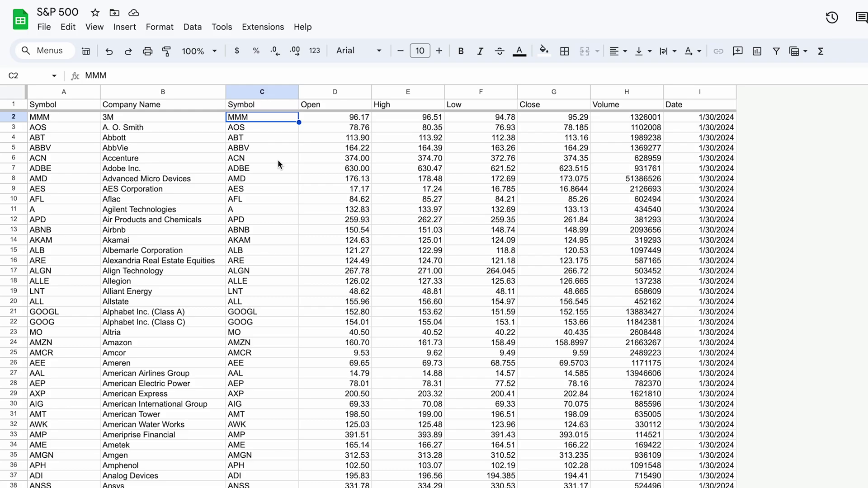
Select C1 to review the formula now filling Symbol, Open, High, Low, Close, Volume and Date.
{"action": "key", "text": "Up"}
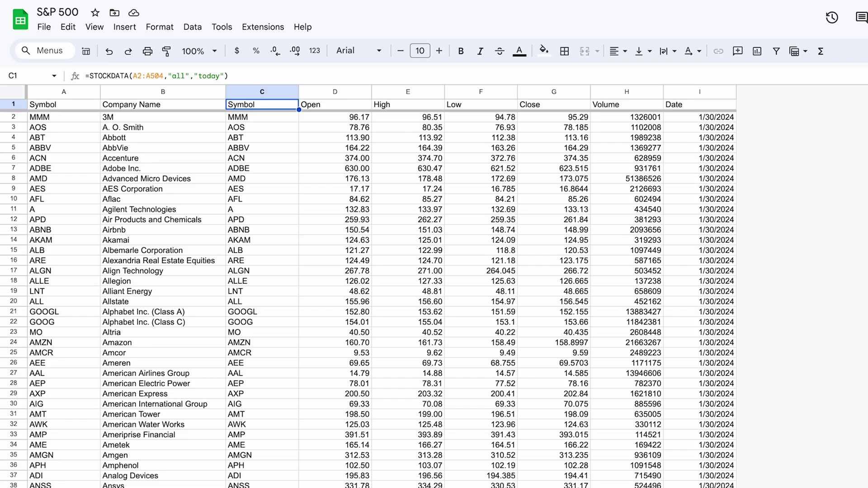